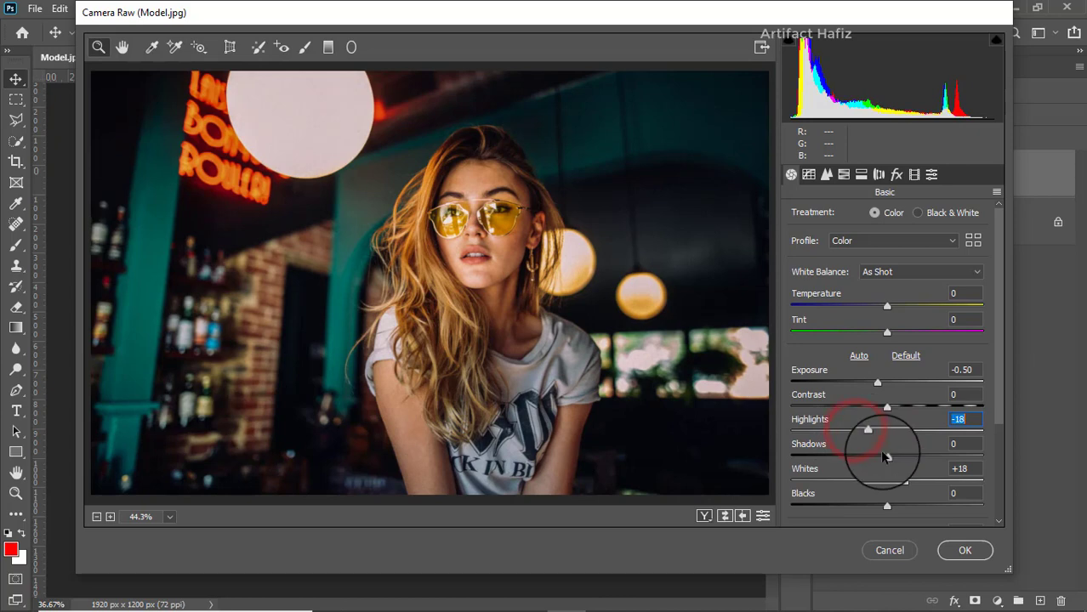
Step: Set Highlights to -23, Shadows to +20, Blacks to -10, Texture to +2, Clarity to +3 and Dehaze to -8
{"action": "left_click_drag", "start_coordinate": [868, 433], "coordinate": [905, 458]}
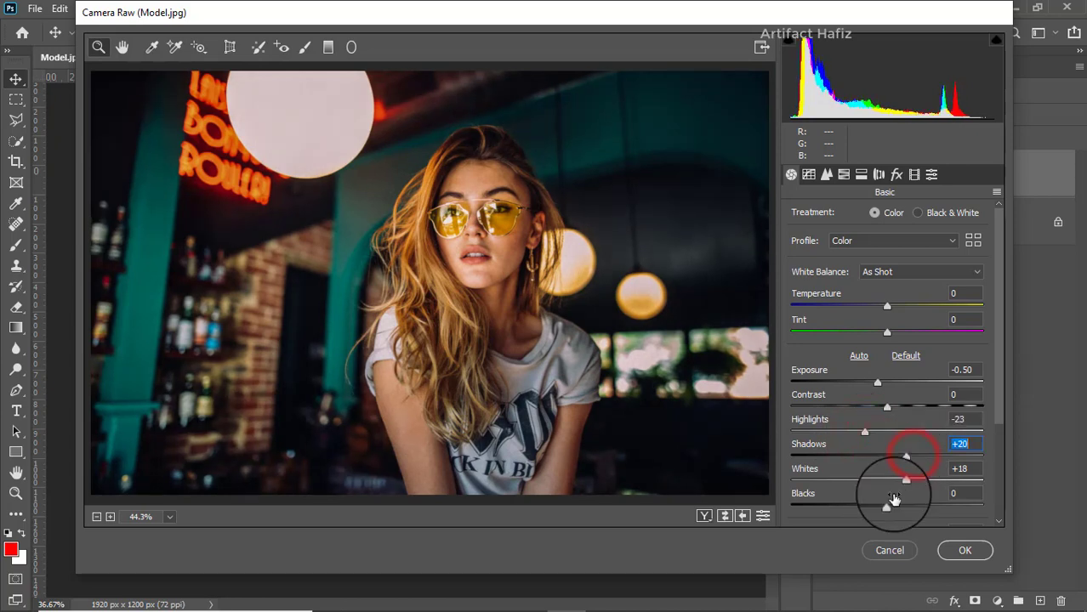
{"action": "left_click_drag", "start_coordinate": [887, 506], "coordinate": [878, 507]}
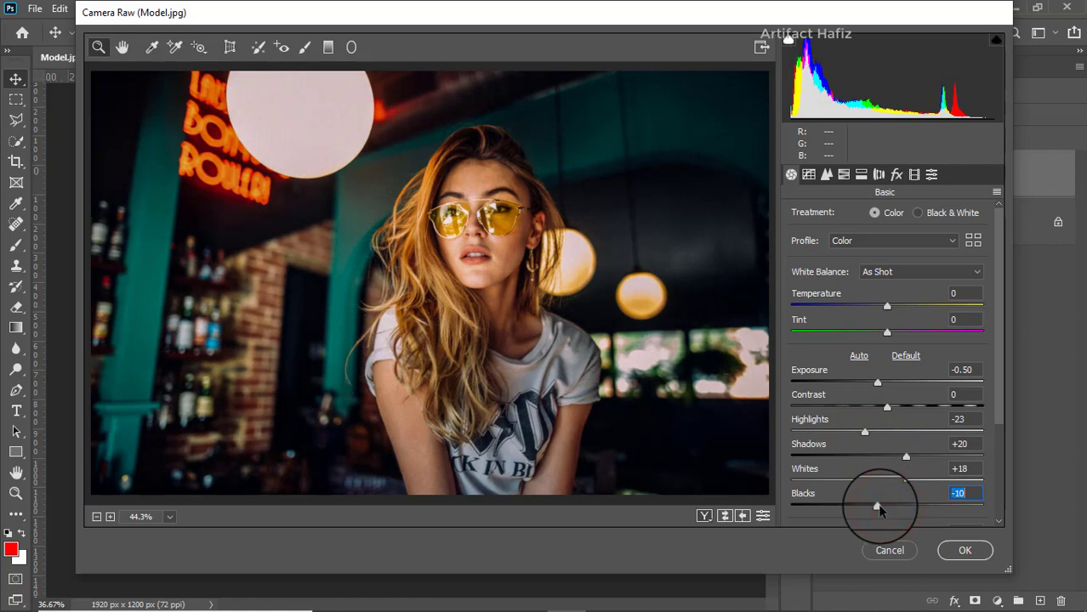
{"action": "scroll", "coordinate": [901, 476], "scroll_direction": "down", "scroll_amount": 3}
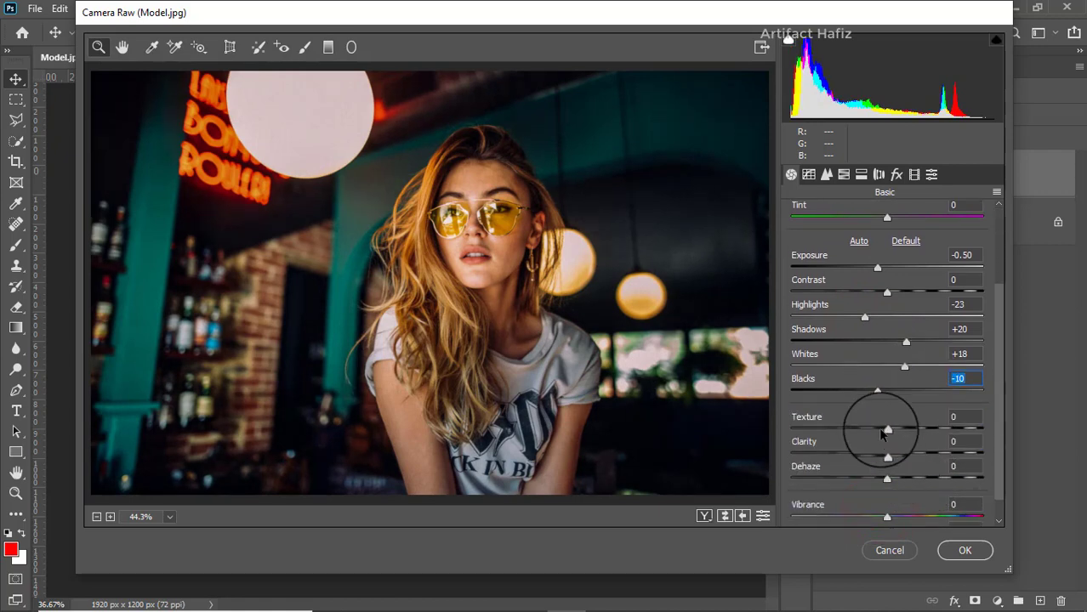
{"action": "left_click_drag", "start_coordinate": [887, 430], "coordinate": [892, 436]}
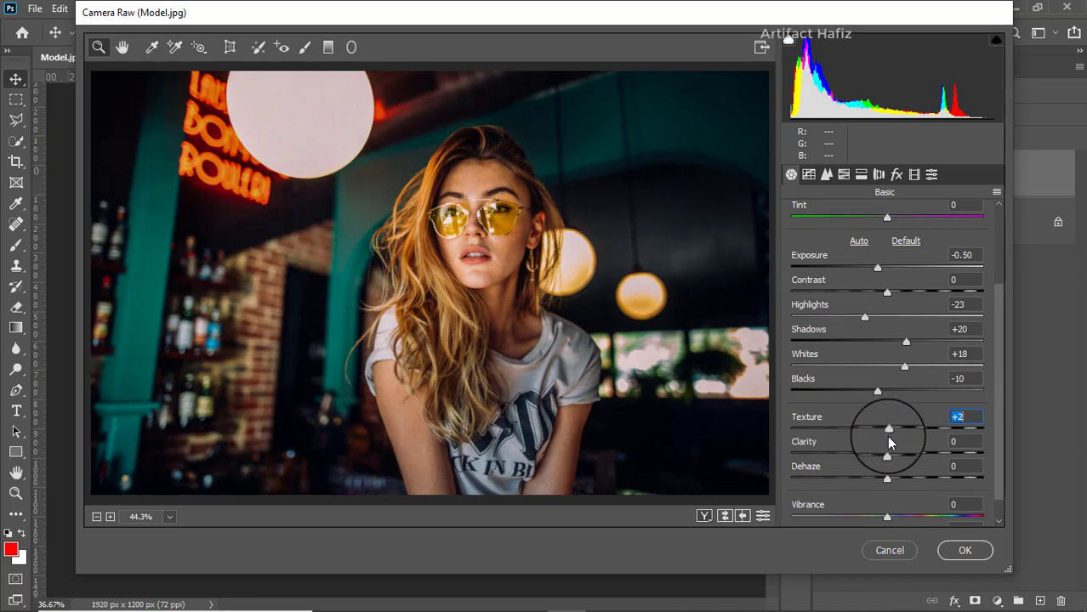
{"action": "left_click_drag", "start_coordinate": [887, 454], "coordinate": [892, 458]}
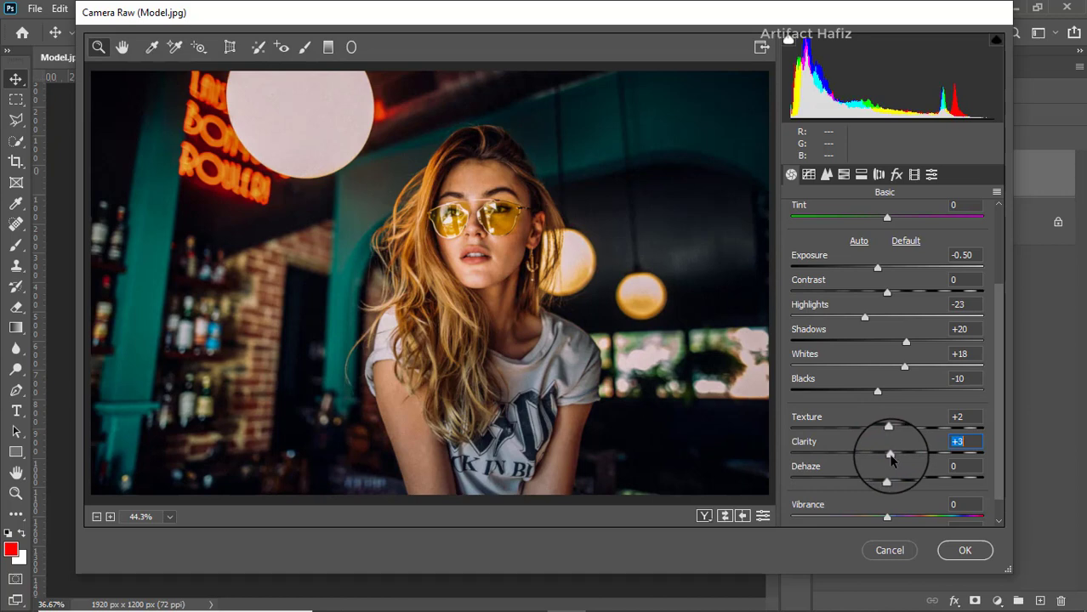
{"action": "left_click_drag", "start_coordinate": [889, 483], "coordinate": [877, 485]}
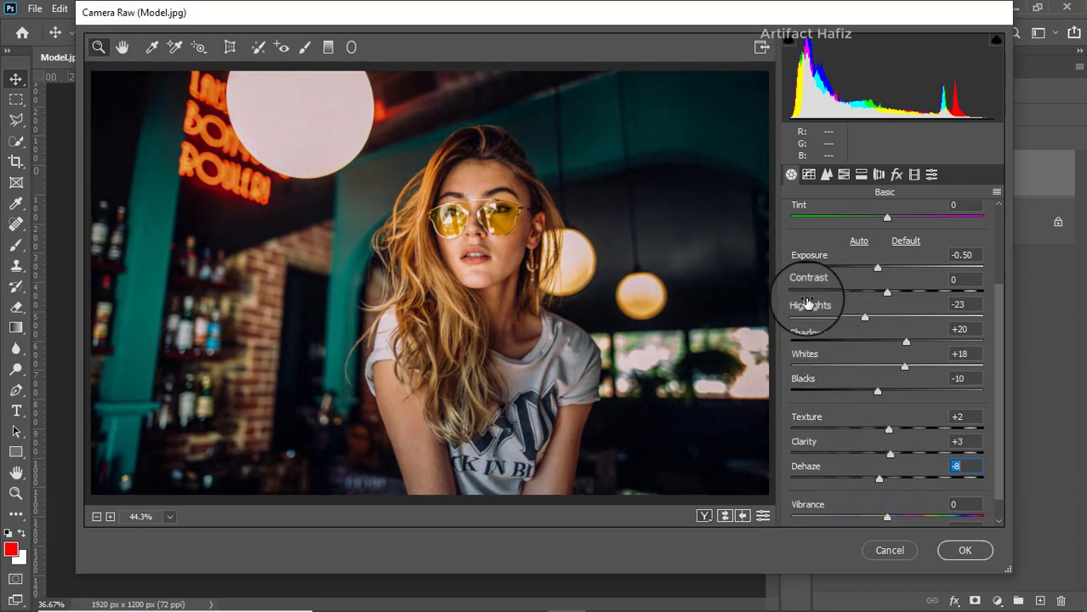
Step: Move the tone curve's white point to input 240 for RGB, 253 for Red and 245 for Green, keeping output at 255
{"action": "left_click", "coordinate": [808, 173]}
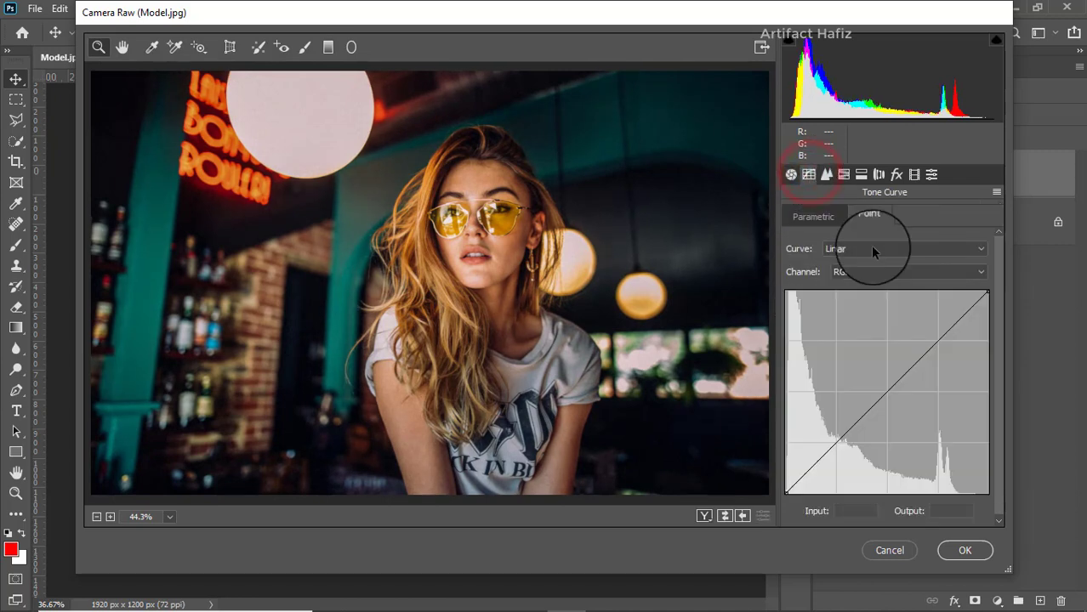
{"action": "left_click_drag", "start_coordinate": [984, 290], "coordinate": [977, 278]}
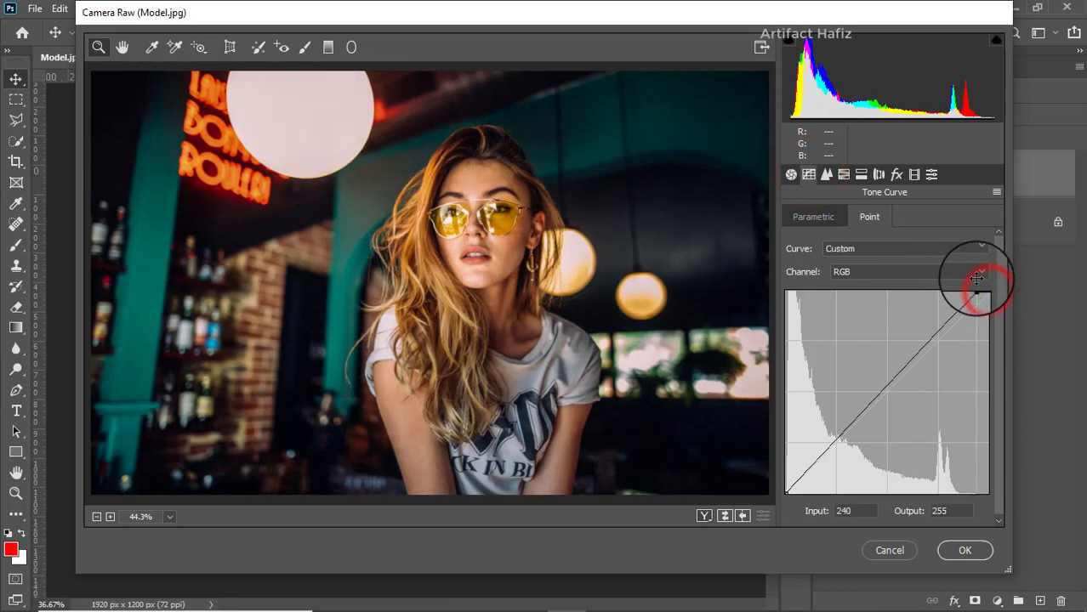
{"action": "left_click", "coordinate": [894, 273]}
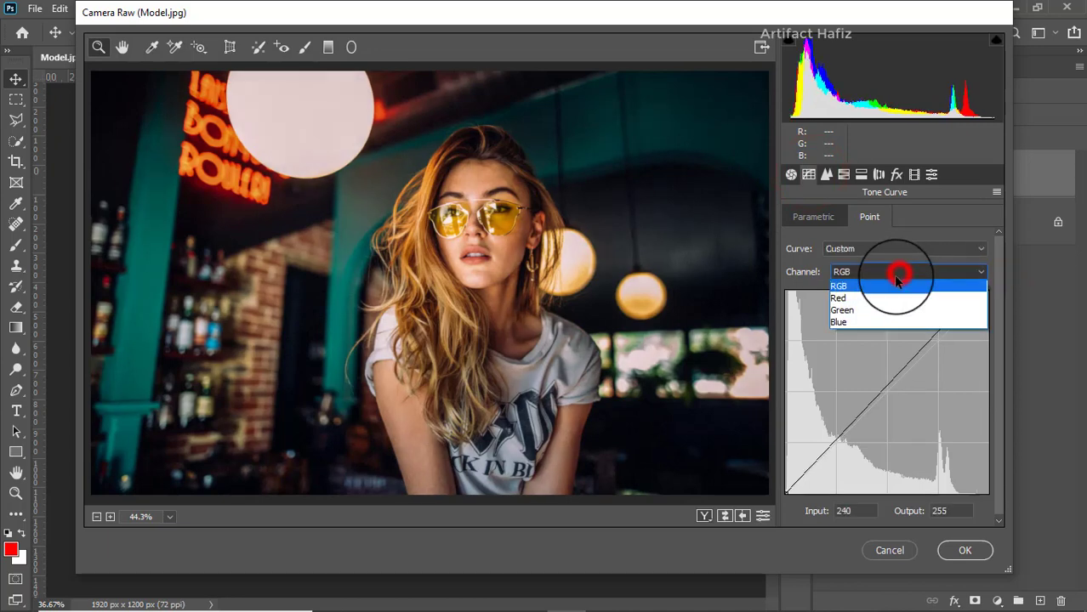
{"action": "left_click", "coordinate": [893, 293]}
{"action": "left_click", "coordinate": [985, 292]}
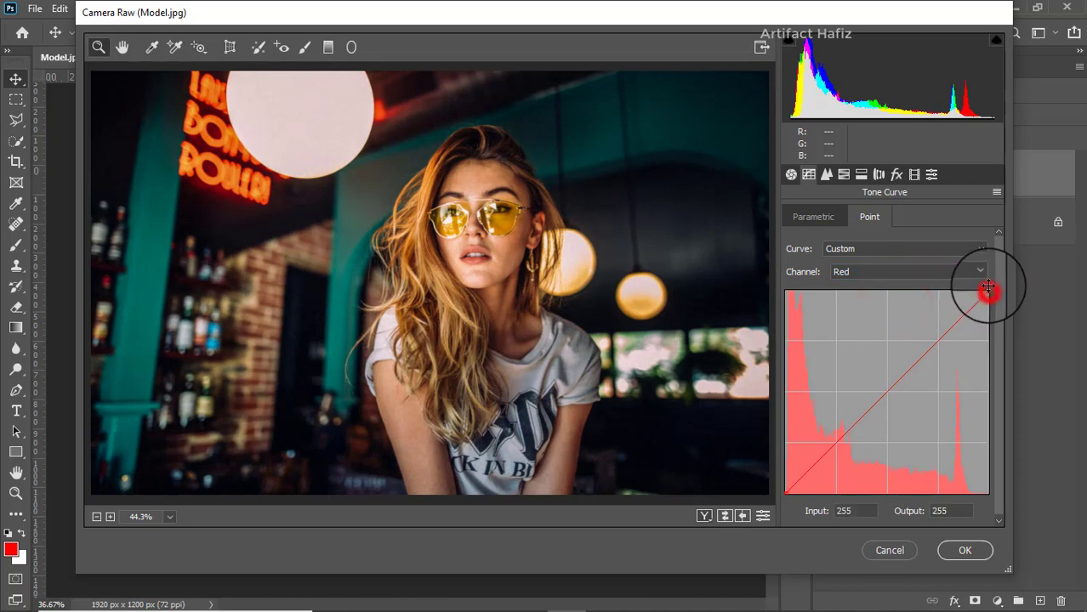
{"action": "left_click", "coordinate": [930, 272]}
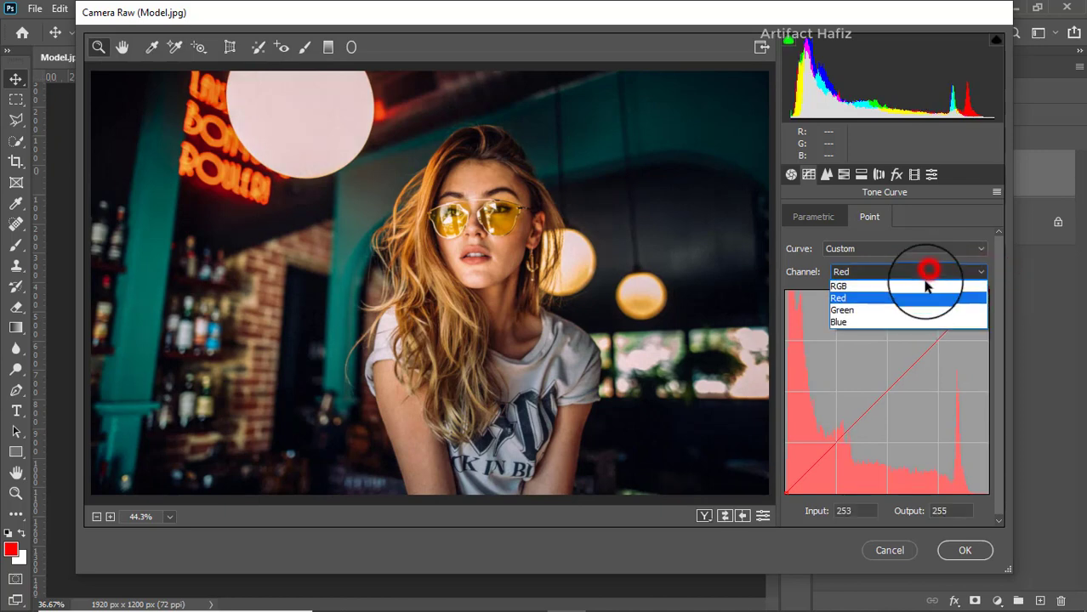
{"action": "left_click", "coordinate": [918, 304]}
{"action": "left_click_drag", "start_coordinate": [986, 293], "coordinate": [980, 283]}
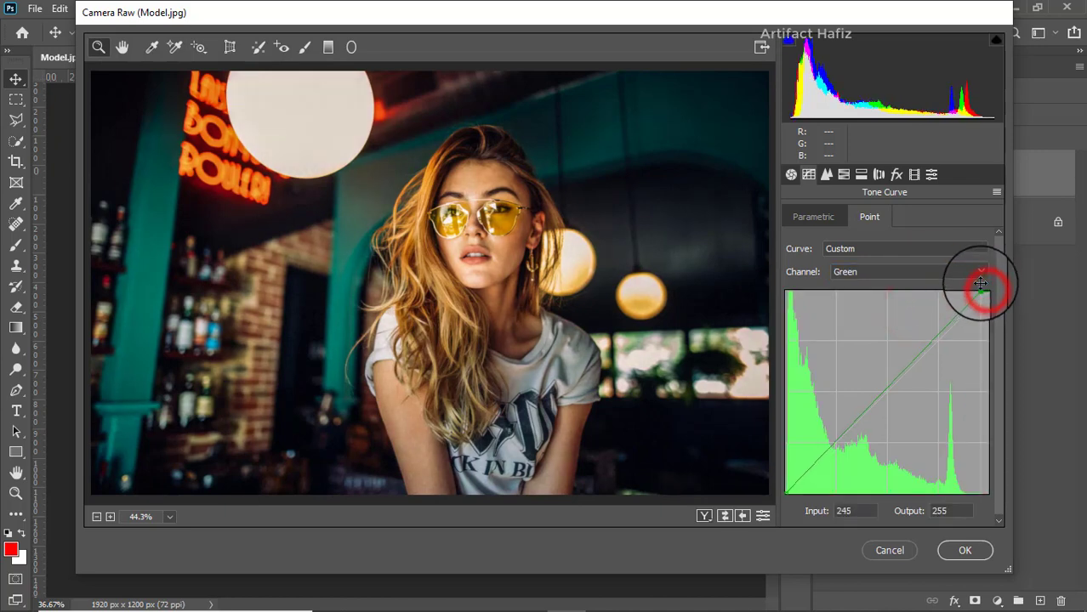
Step: Try to shift the white point of the Blue channel's tone curve
{"action": "left_click", "coordinate": [927, 272]}
{"action": "left_click", "coordinate": [914, 322]}
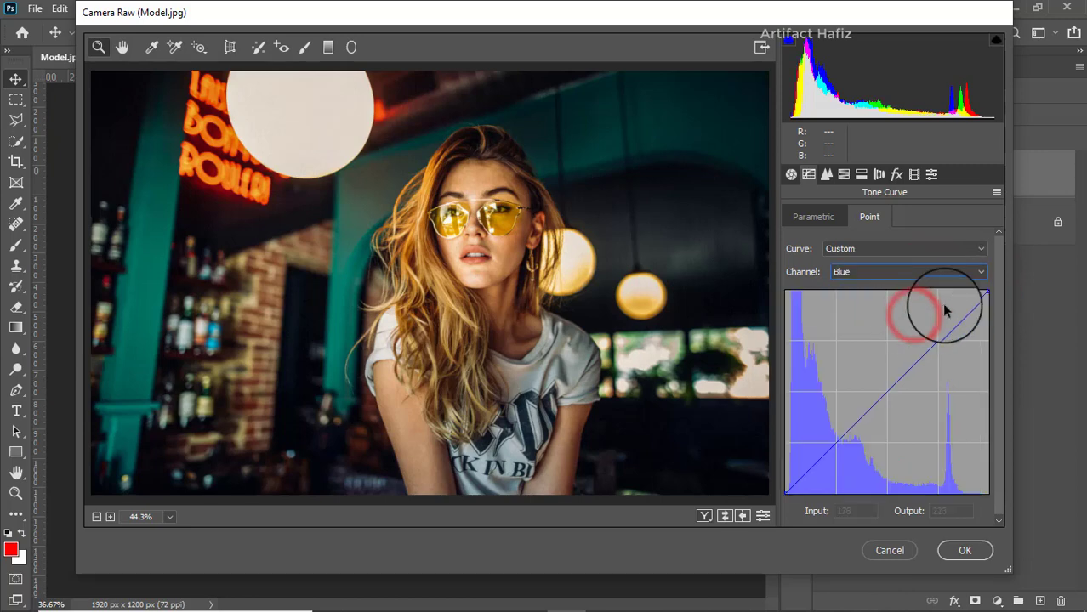
{"action": "left_click_drag", "start_coordinate": [986, 291], "coordinate": [996, 287]}
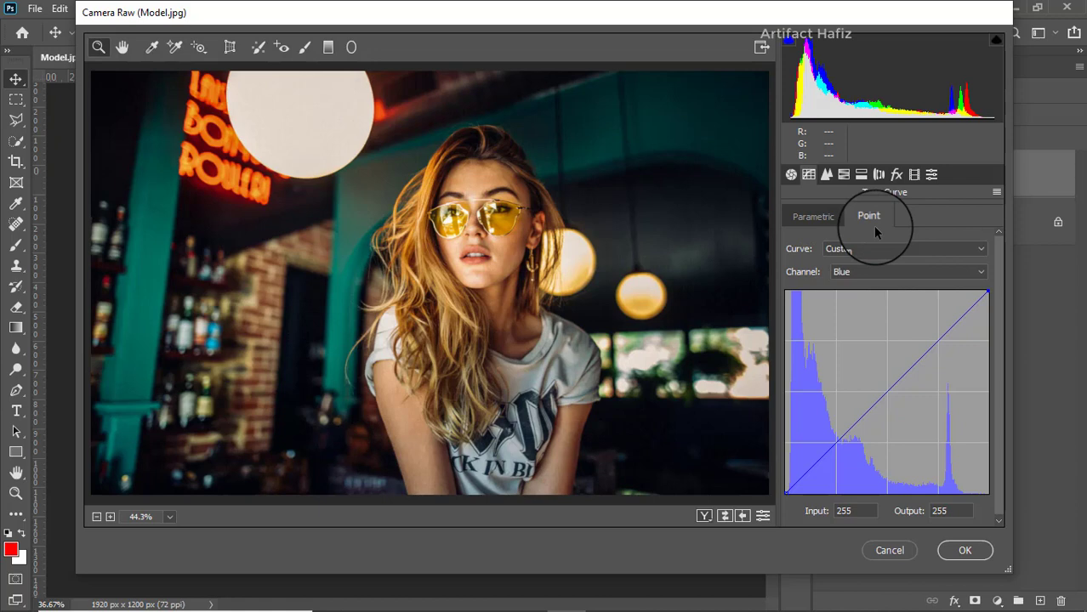
Step: Set the sharpening Amount to 6 and the Luminance noise reduction to 15
{"action": "left_click", "coordinate": [827, 176]}
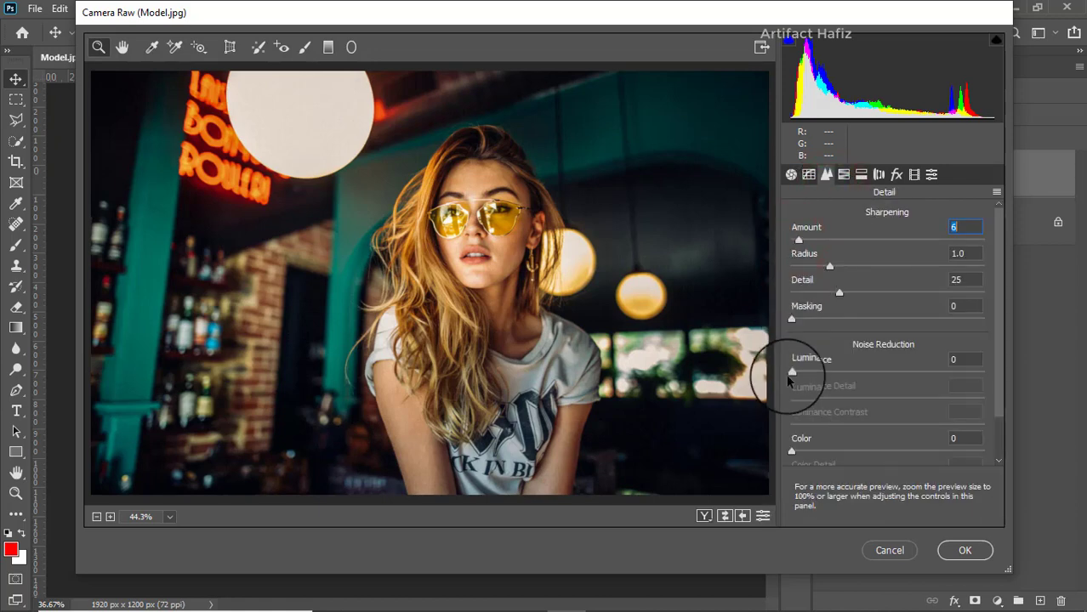
{"action": "left_click_drag", "start_coordinate": [790, 372], "coordinate": [818, 374]}
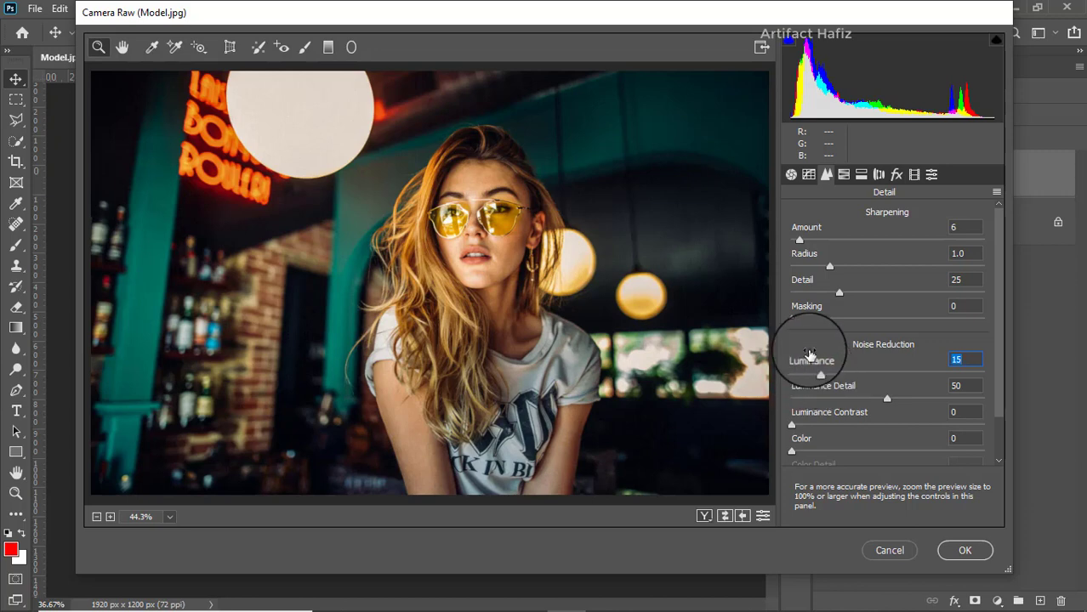
Step: Set the HSL saturation of Oranges to +10, Reds to +19 and Yellows to +9
{"action": "left_click", "coordinate": [844, 174]}
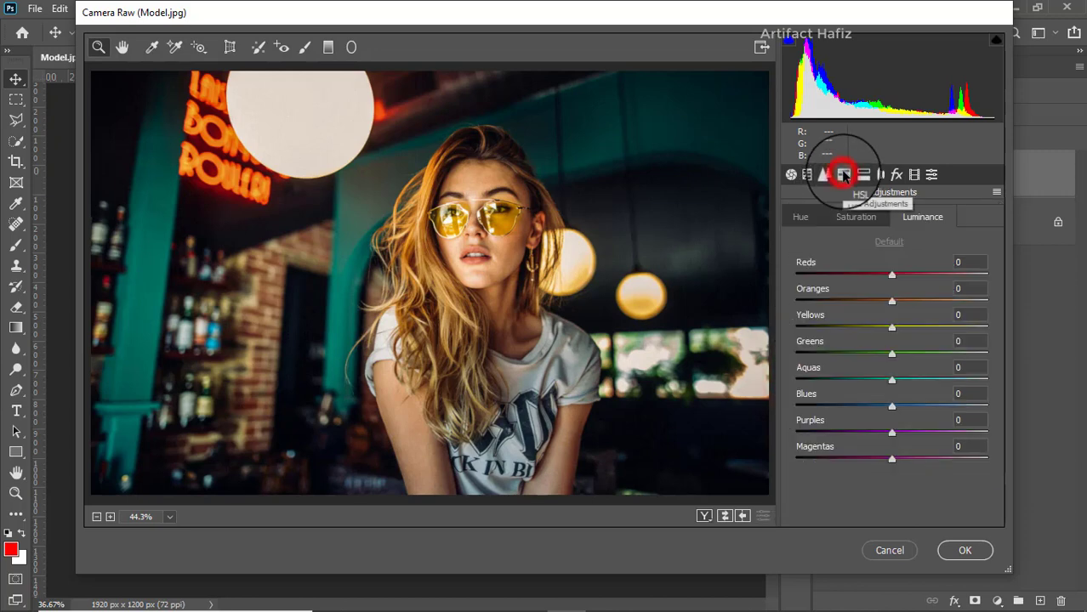
{"action": "left_click", "coordinate": [859, 218]}
{"action": "mouse_move", "coordinate": [892, 301]}
{"action": "left_mouse_down"}
{"action": "mouse_move", "coordinate": [872, 308]}
{"action": "mouse_move", "coordinate": [909, 306]}
{"action": "mouse_move", "coordinate": [899, 304]}
{"action": "left_mouse_up"}
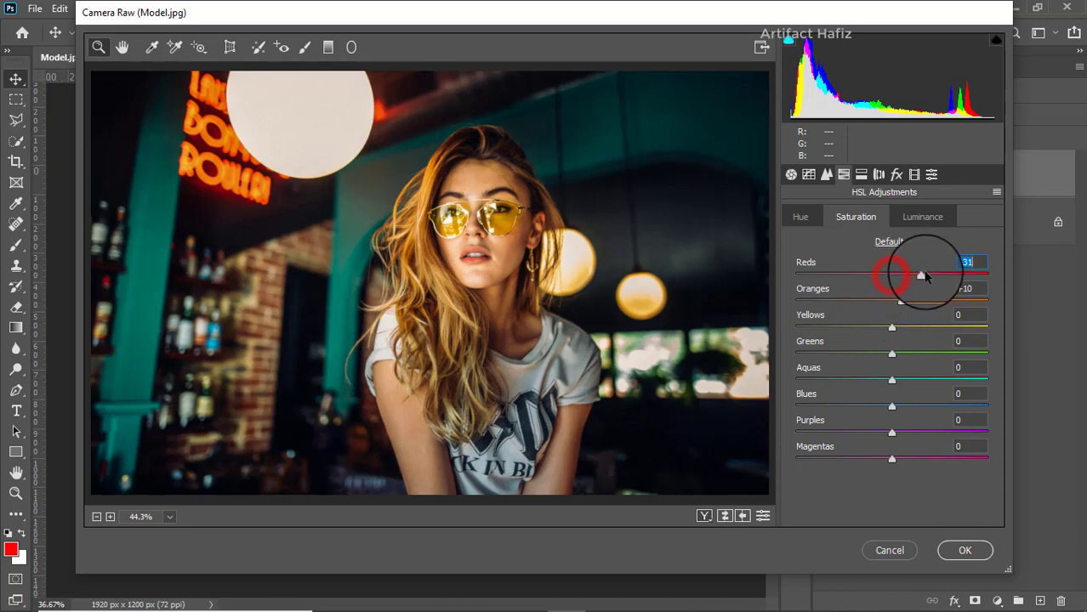
{"action": "mouse_move", "coordinate": [925, 277]}
{"action": "left_mouse_down"}
{"action": "mouse_move", "coordinate": [939, 274]}
{"action": "mouse_move", "coordinate": [907, 279]}
{"action": "left_mouse_up"}
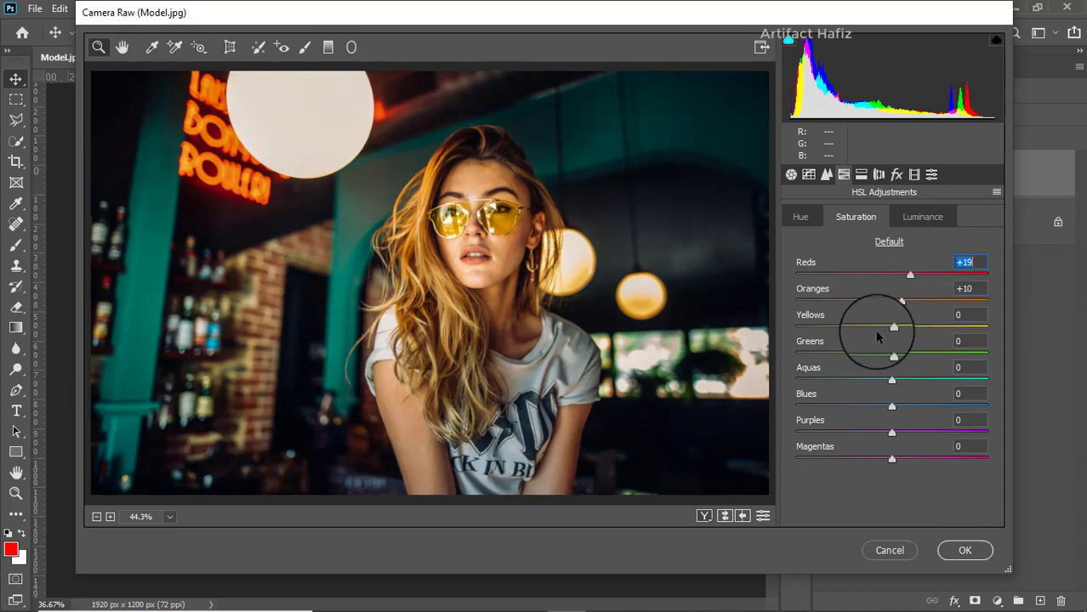
{"action": "mouse_move", "coordinate": [893, 327]}
{"action": "left_mouse_down"}
{"action": "mouse_move", "coordinate": [935, 326]}
{"action": "mouse_move", "coordinate": [901, 327]}
{"action": "left_mouse_up"}
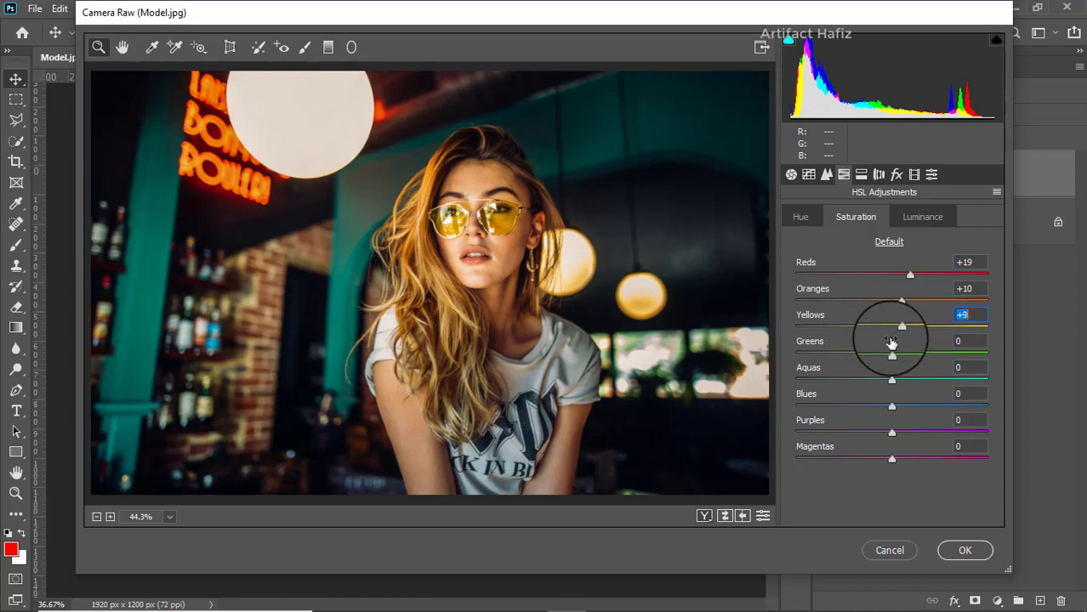
Step: Set the HSL luminance of Aquas to -31, Blues to -21 and Oranges to +7
{"action": "left_click_drag", "start_coordinate": [891, 379], "coordinate": [862, 383]}
{"action": "left_click", "coordinate": [911, 221]}
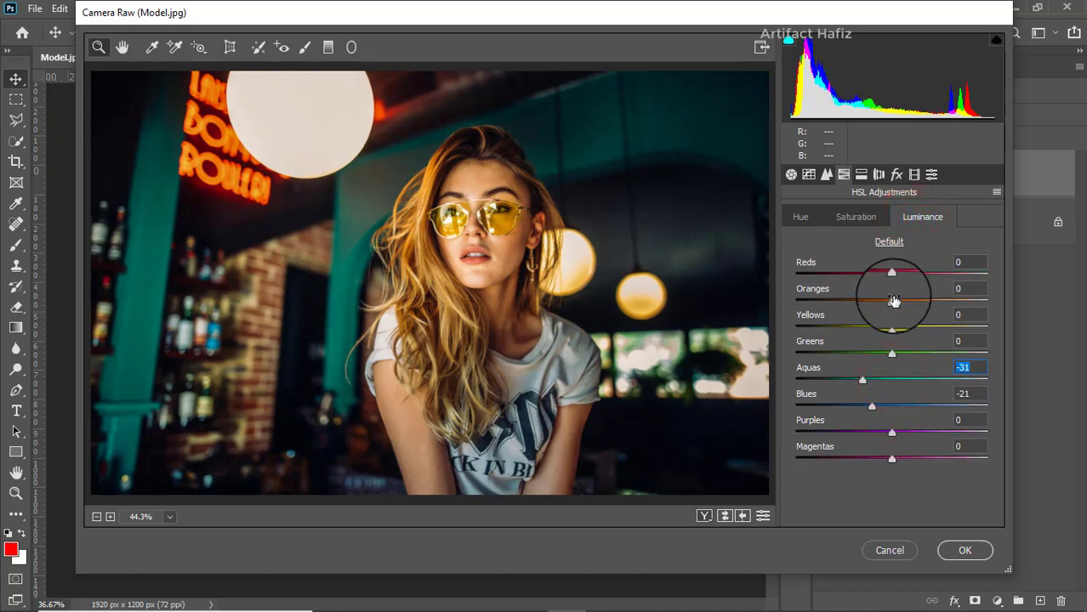
{"action": "left_click_drag", "start_coordinate": [891, 300], "coordinate": [900, 308]}
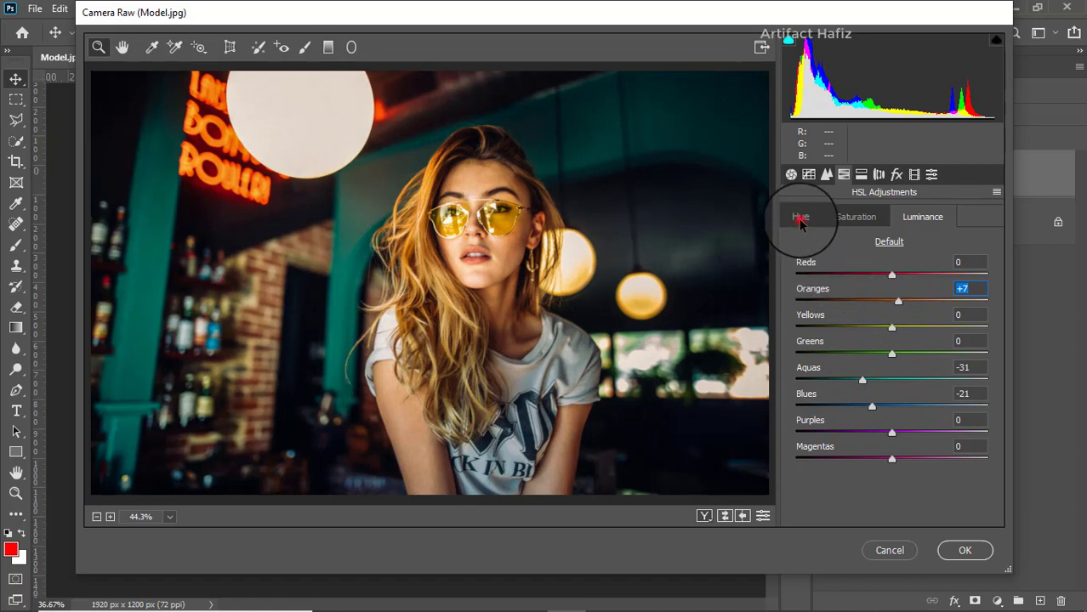
Step: Shift the HSL hue of Aquas to -58 and Blues to -49
{"action": "left_click", "coordinate": [799, 219]}
{"action": "left_click_drag", "start_coordinate": [891, 379], "coordinate": [830, 380]}
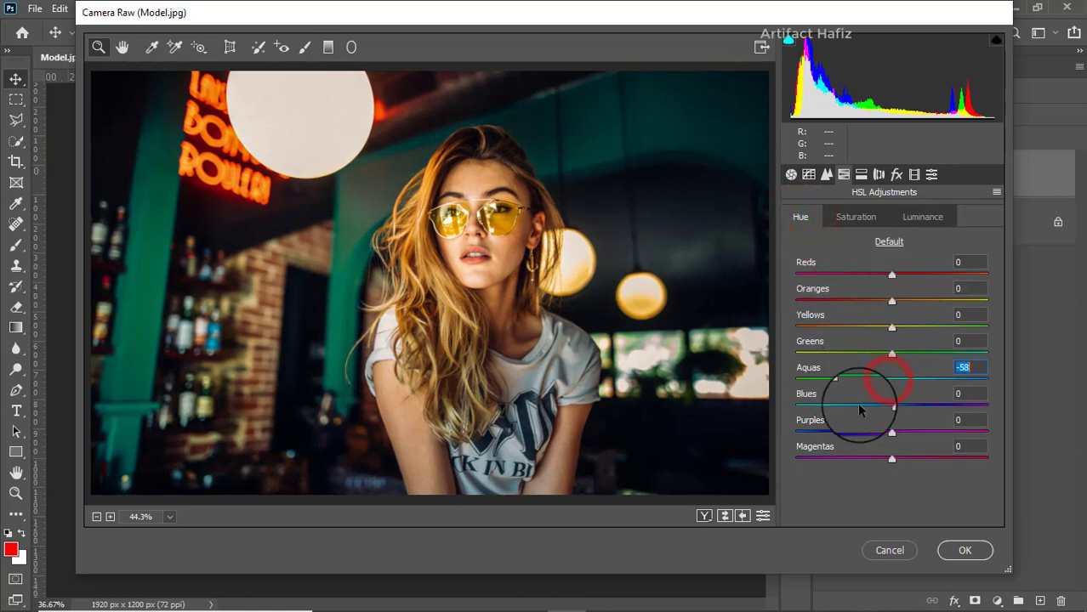
{"action": "left_click_drag", "start_coordinate": [889, 408], "coordinate": [838, 409]}
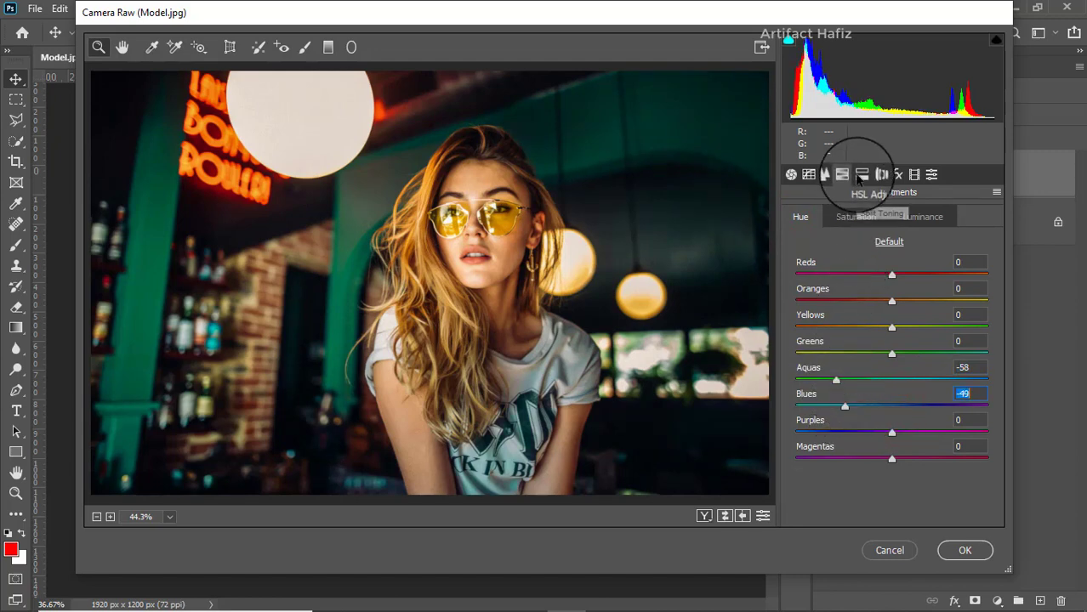
Step: In Calibration, set the primary saturation of Red to +2, Green to +6 and Blue to +12
{"action": "left_click", "coordinate": [914, 175]}
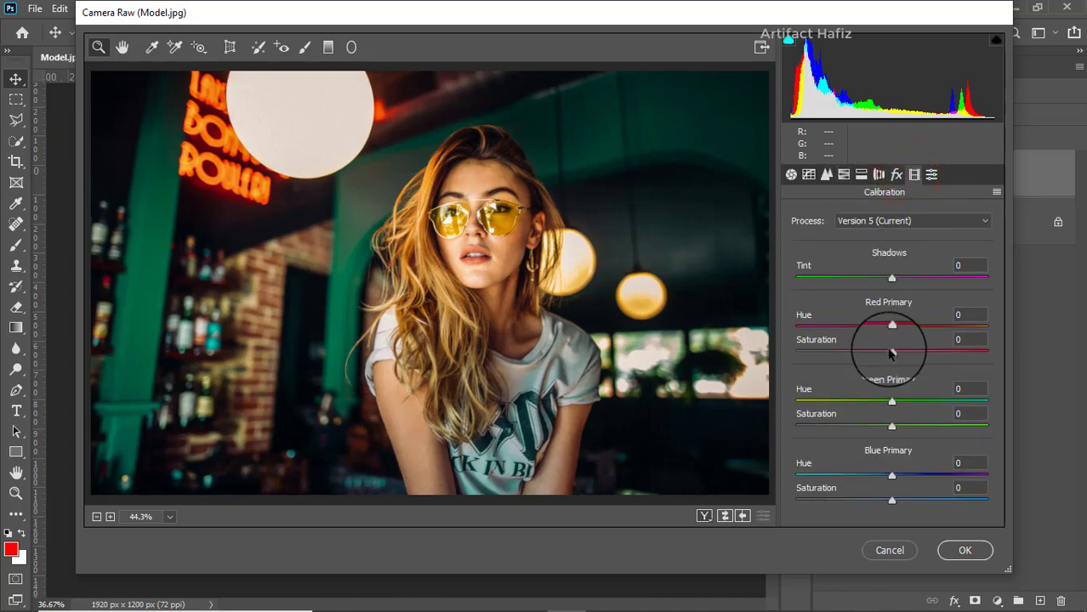
{"action": "left_click_drag", "start_coordinate": [891, 351], "coordinate": [897, 366]}
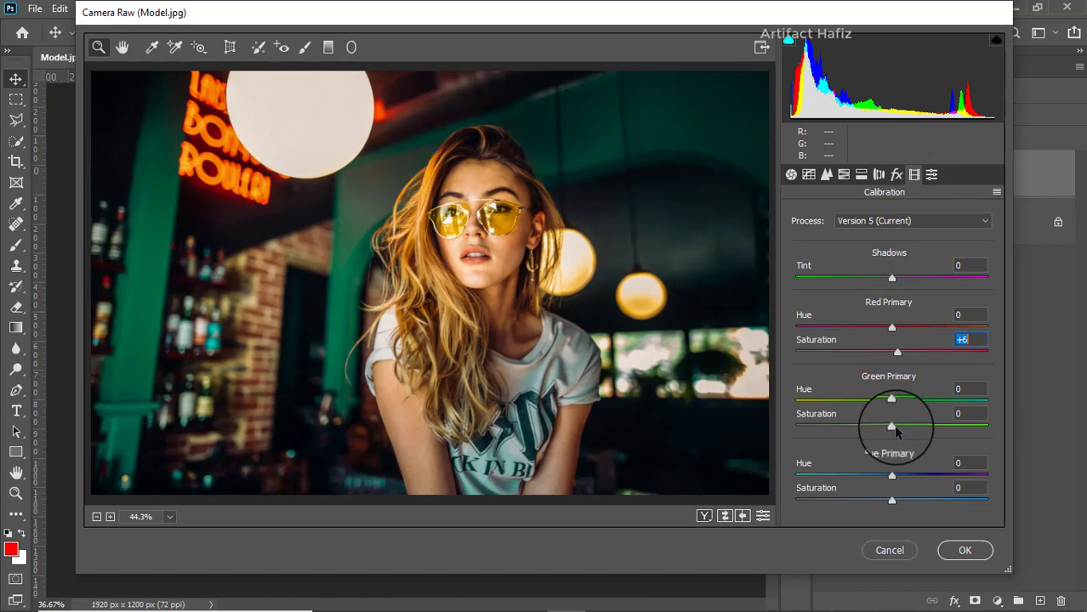
{"action": "left_click_drag", "start_coordinate": [892, 425], "coordinate": [902, 426]}
{"action": "left_click_drag", "start_coordinate": [899, 355], "coordinate": [896, 352]}
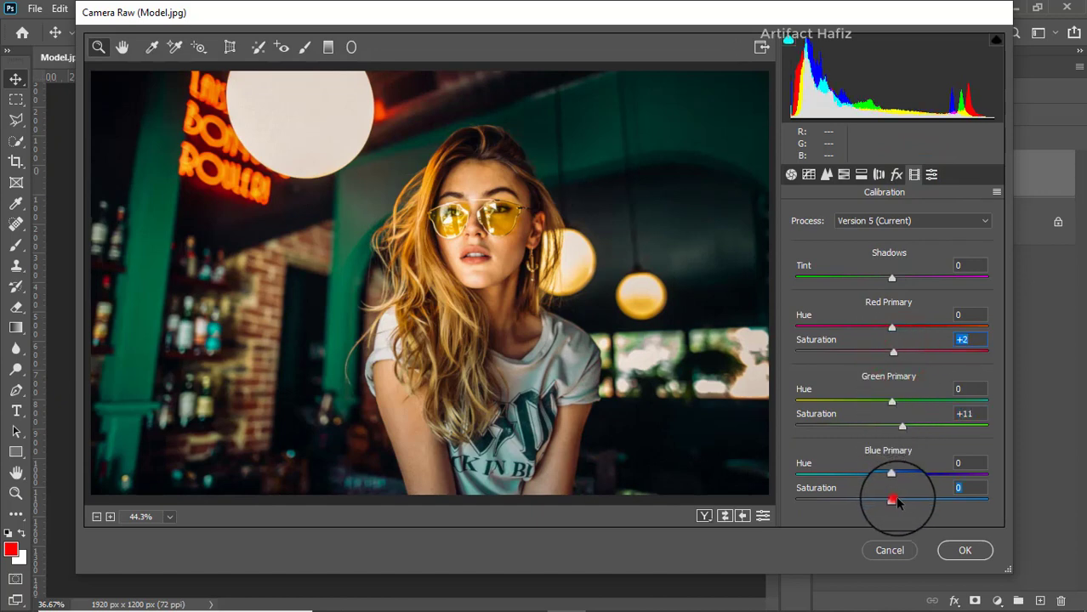
{"action": "left_click_drag", "start_coordinate": [897, 502], "coordinate": [902, 500]}
{"action": "left_click_drag", "start_coordinate": [902, 425], "coordinate": [900, 427]}
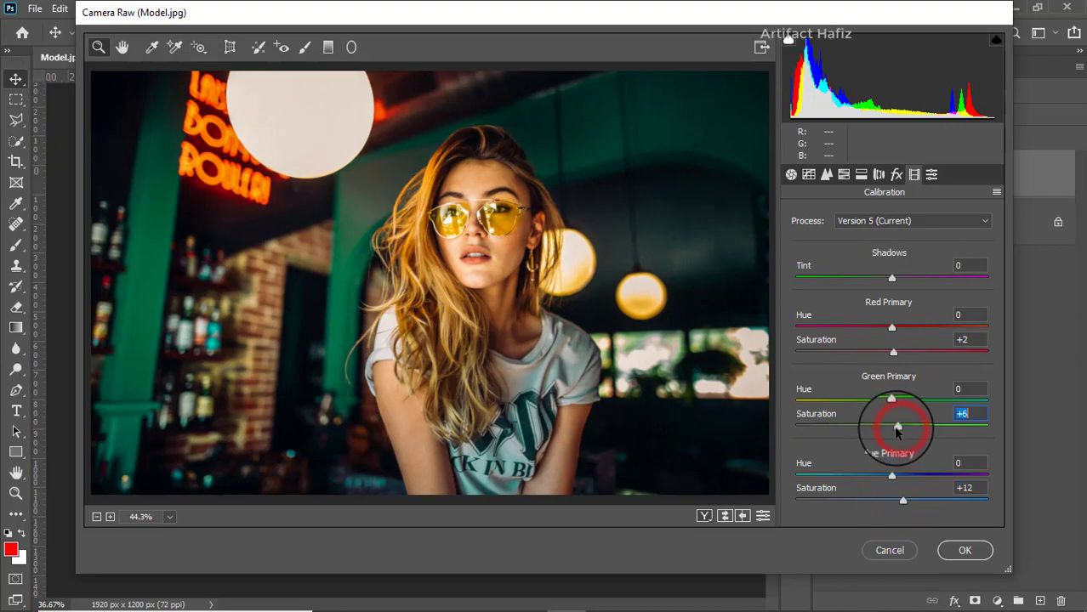
Step: Apply the Camera Raw adjustments and compare before and after by hiding and showing the Background copy layer
{"action": "left_click", "coordinate": [947, 550]}
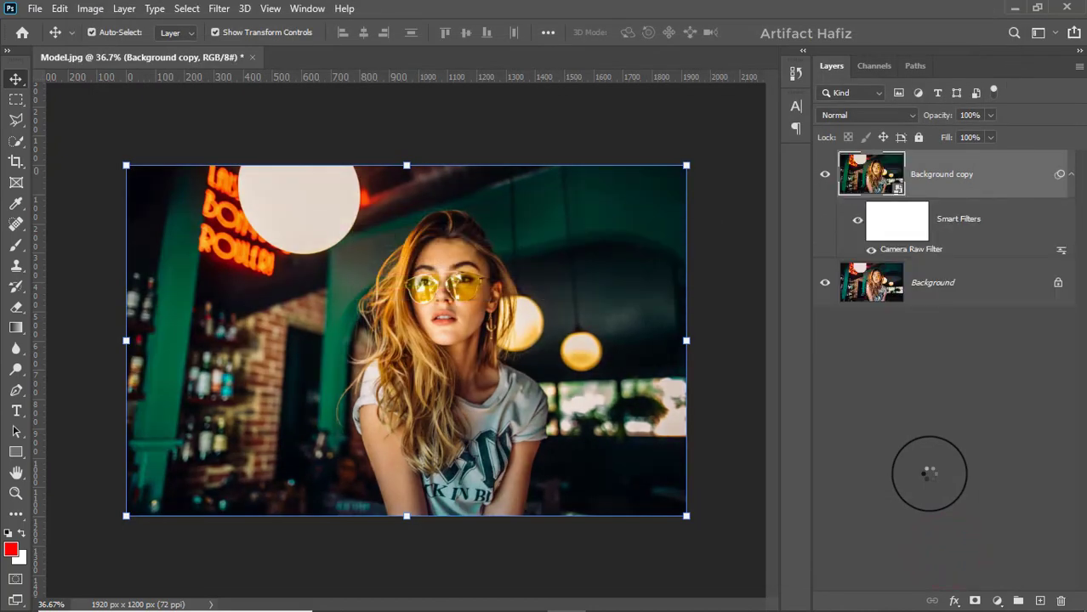
{"action": "left_click", "coordinate": [824, 175]}
{"action": "left_click", "coordinate": [823, 175]}
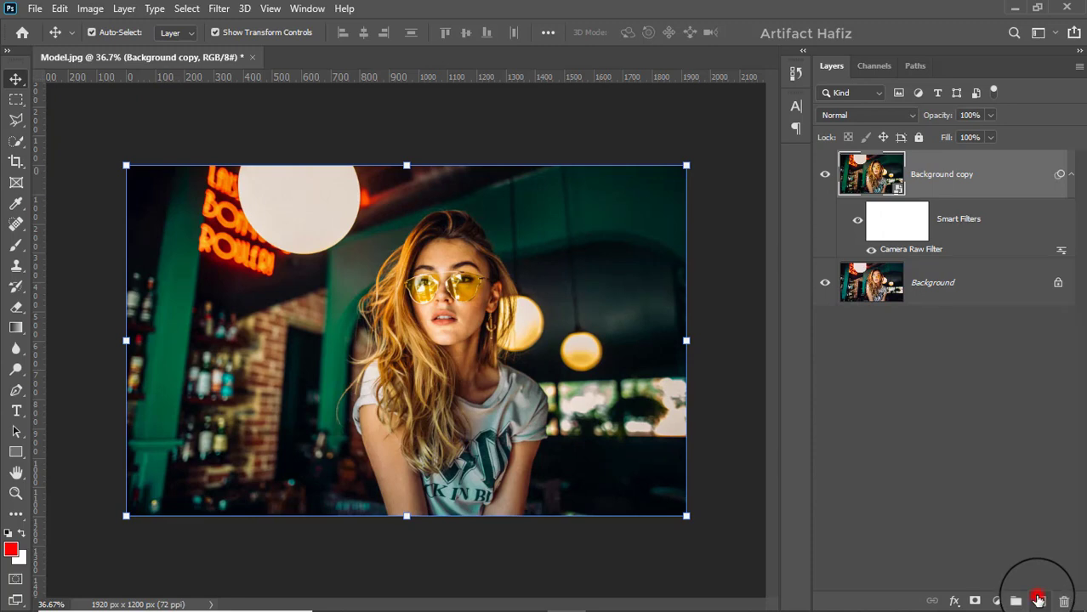
Step: Add a new empty layer above Background copy and choose the Soft Round brush for painting on it
{"action": "left_click", "coordinate": [1039, 600]}
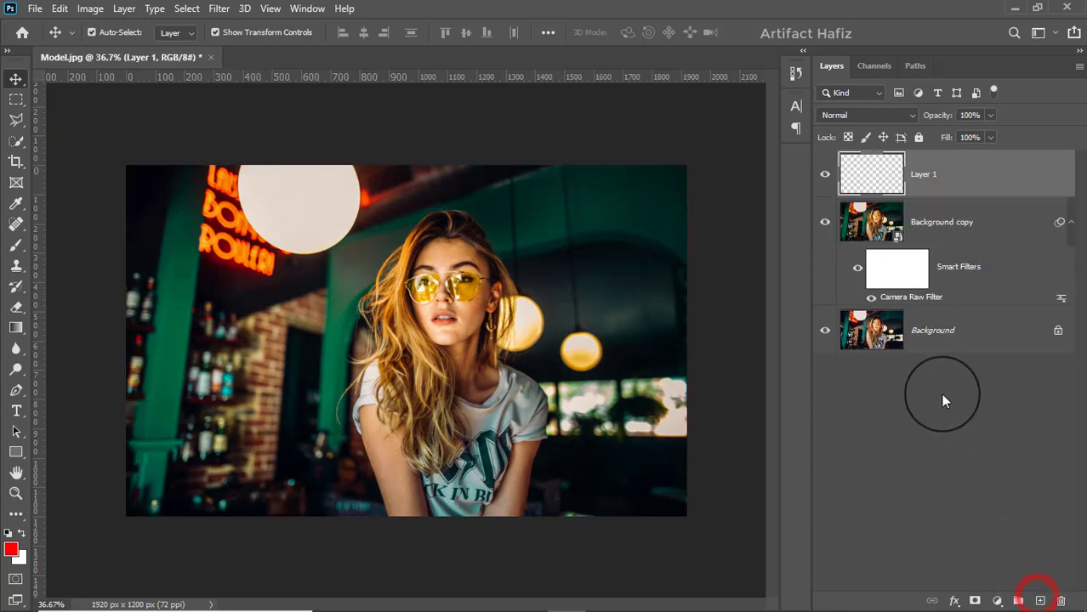
{"action": "left_click", "coordinate": [16, 246]}
{"action": "left_click", "coordinate": [117, 32]}
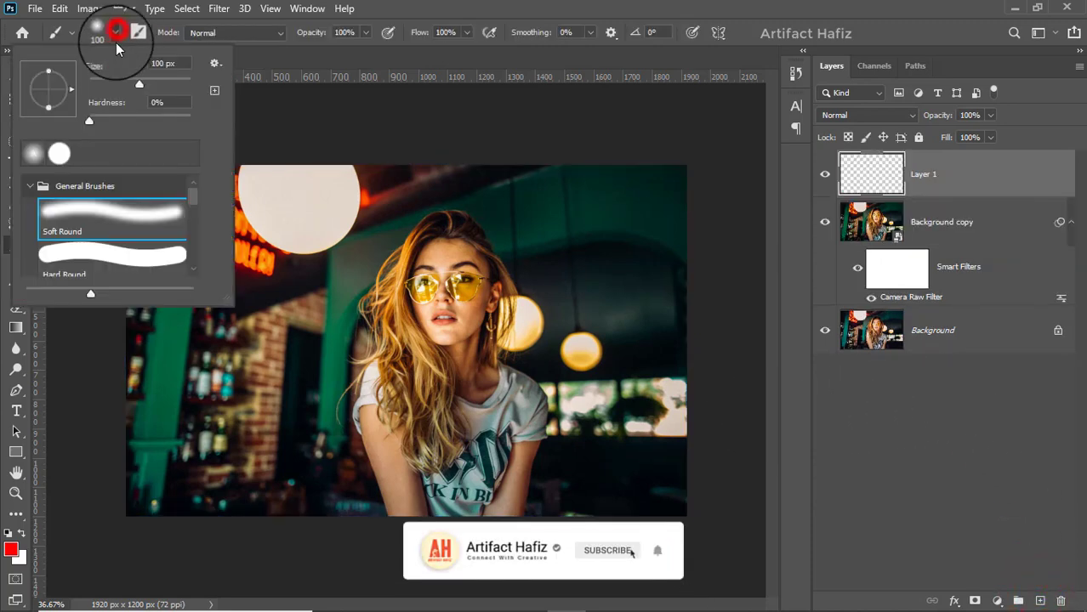
{"action": "left_click", "coordinate": [79, 213]}
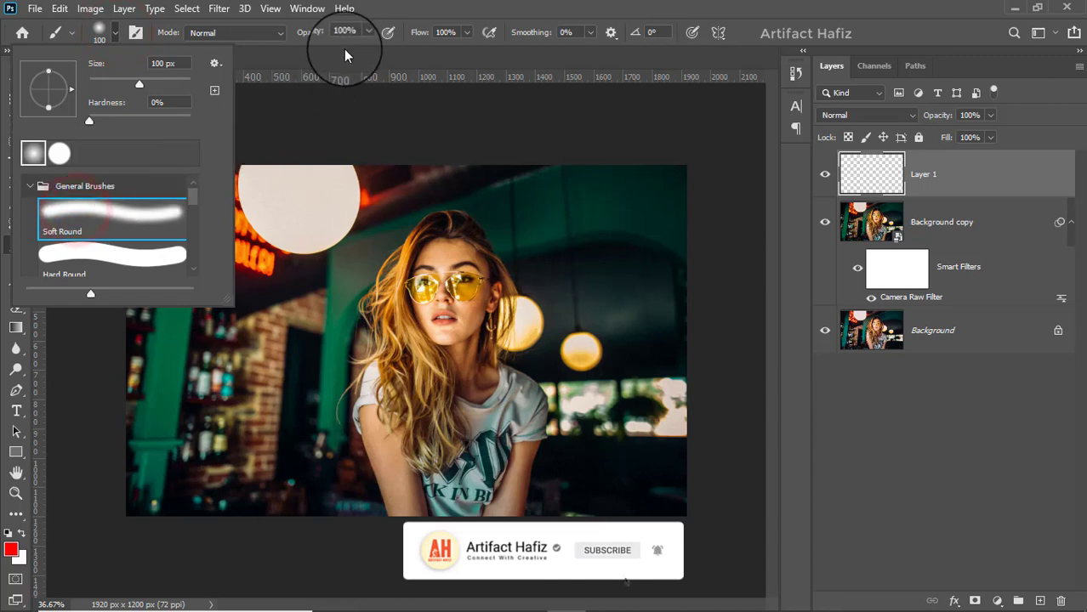
{"action": "left_click", "coordinate": [364, 34]}
{"action": "left_click", "coordinate": [444, 4]}
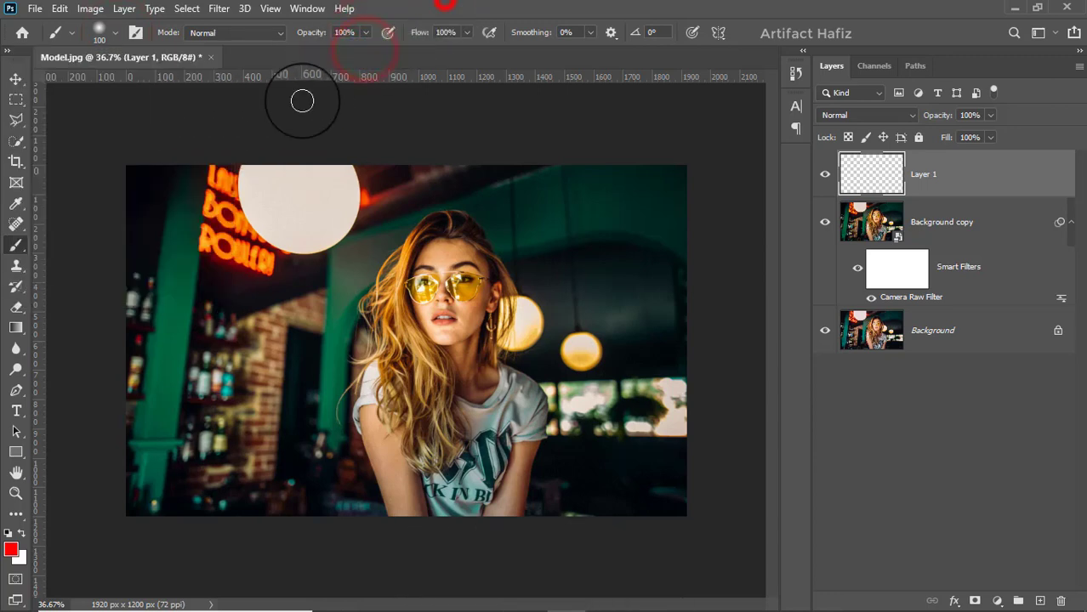
Step: Set the foreground color to f2ba47 by sampling the small glowing lamp beside the woman, and return to the brush
{"action": "left_click", "coordinate": [11, 550]}
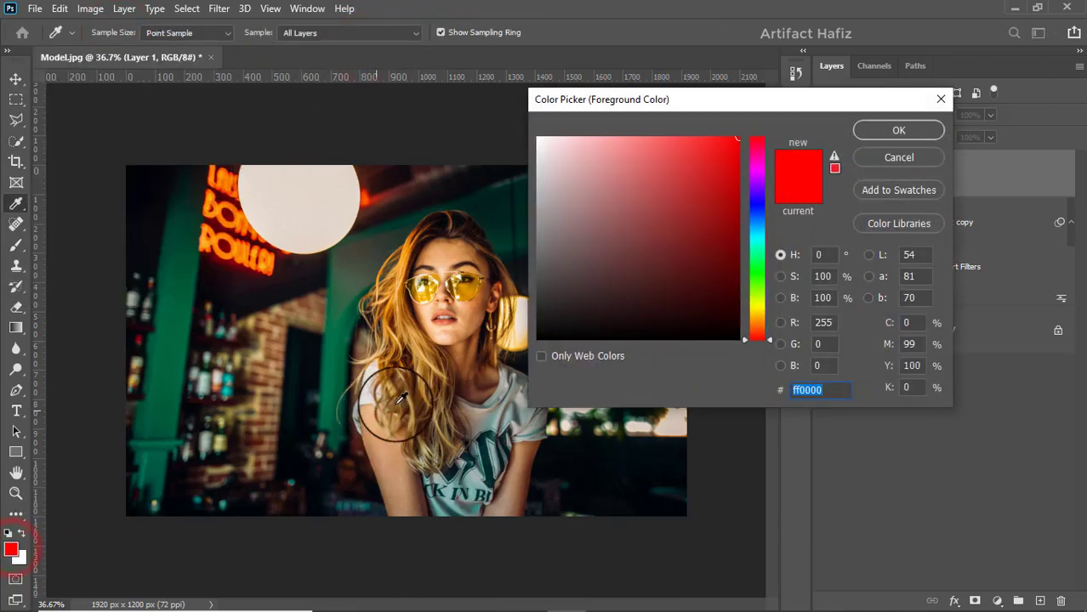
{"action": "left_click_drag", "start_coordinate": [625, 106], "coordinate": [741, 116]}
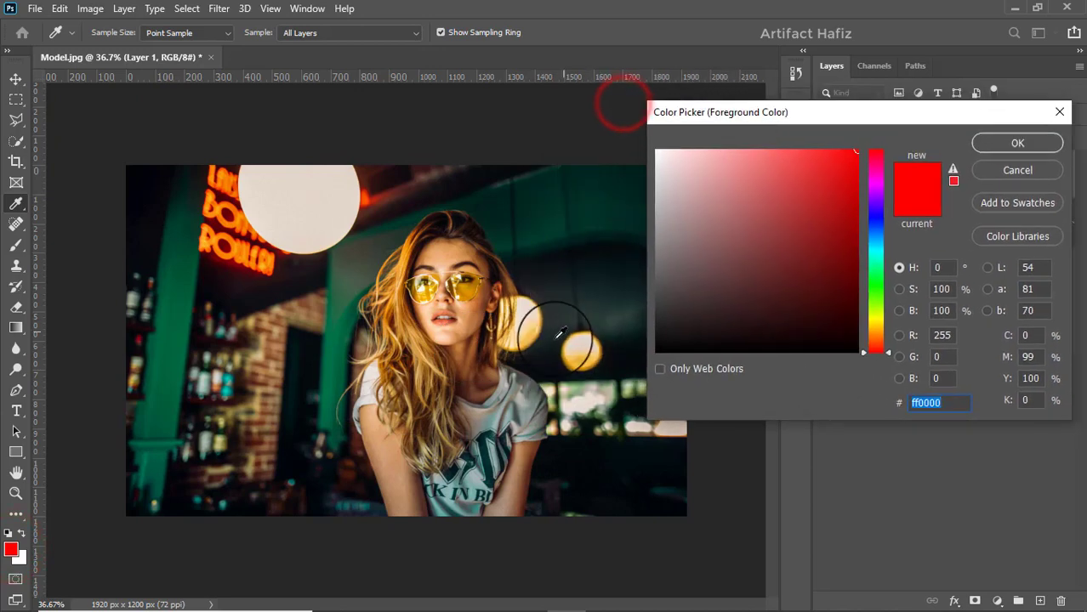
{"action": "left_click", "coordinate": [580, 358]}
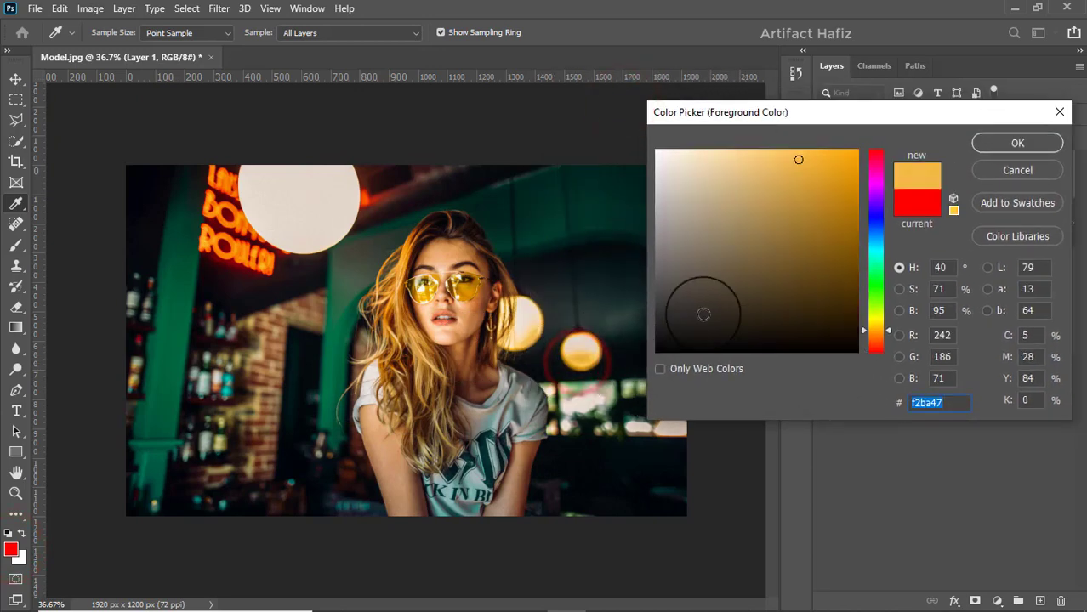
{"action": "left_click", "coordinate": [988, 145]}
{"action": "key", "text": "b"}
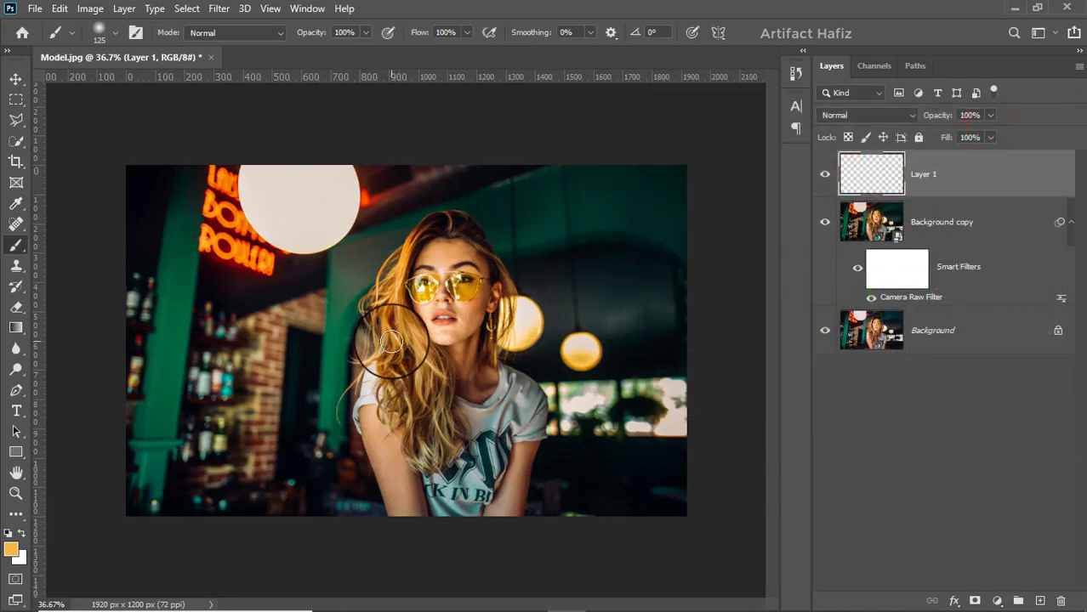
Step: Enlarge the soft brush to 900 px and paint a single dab over the woman's hair on Layer 1
{"action": "key", "text": "bracketright"}
{"action": "key", "text": "bracketleft"}
{"action": "key", "text": "bracketleft"}
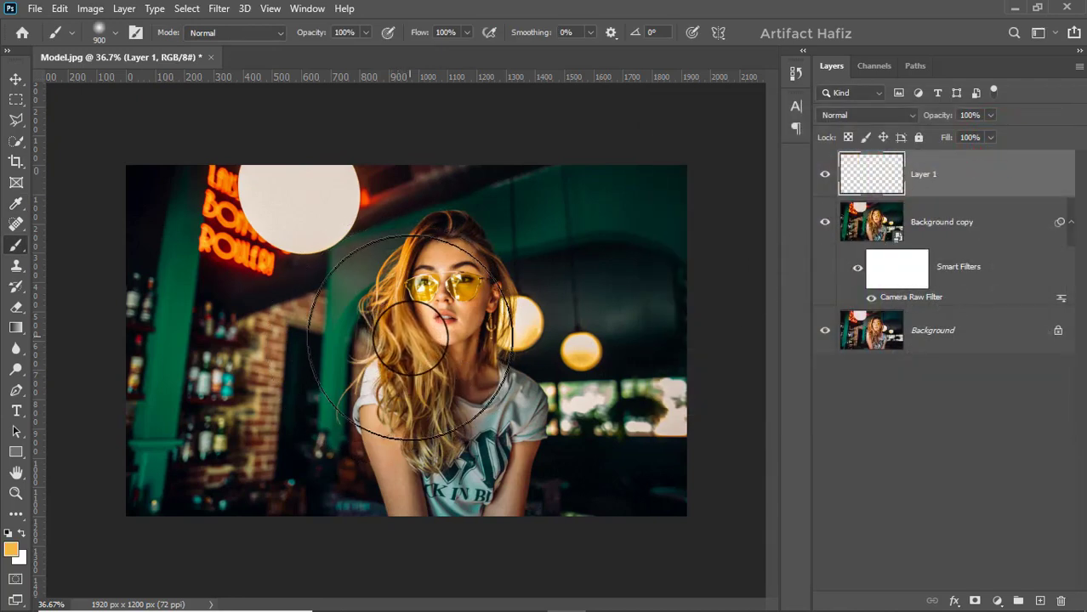
{"action": "left_click", "coordinate": [410, 338]}
Step: Set Layer 1's blend mode to Screen and move the orange glow onto the large round lamp
{"action": "key", "text": "ctrl+t"}
{"action": "left_click", "coordinate": [16, 78]}
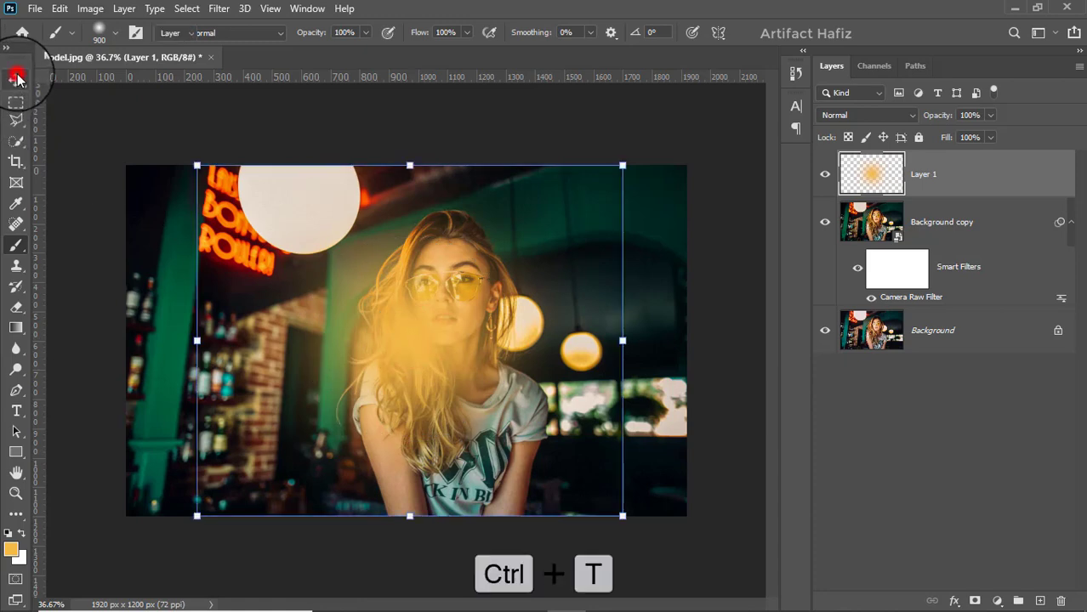
{"action": "left_click", "coordinate": [864, 115]}
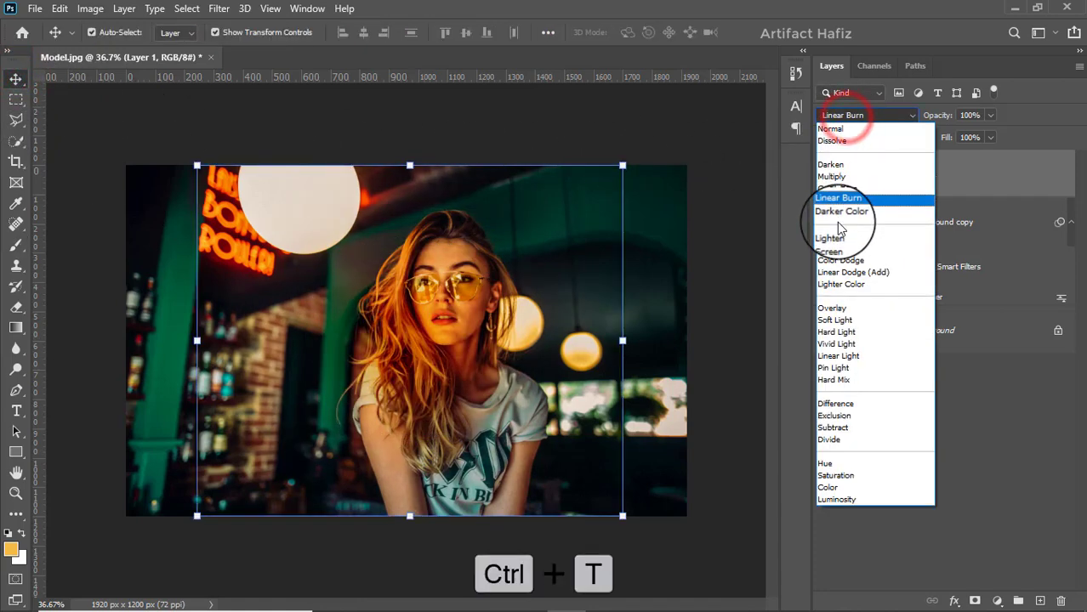
{"action": "left_click", "coordinate": [834, 253]}
{"action": "left_click_drag", "start_coordinate": [381, 367], "coordinate": [284, 245]}
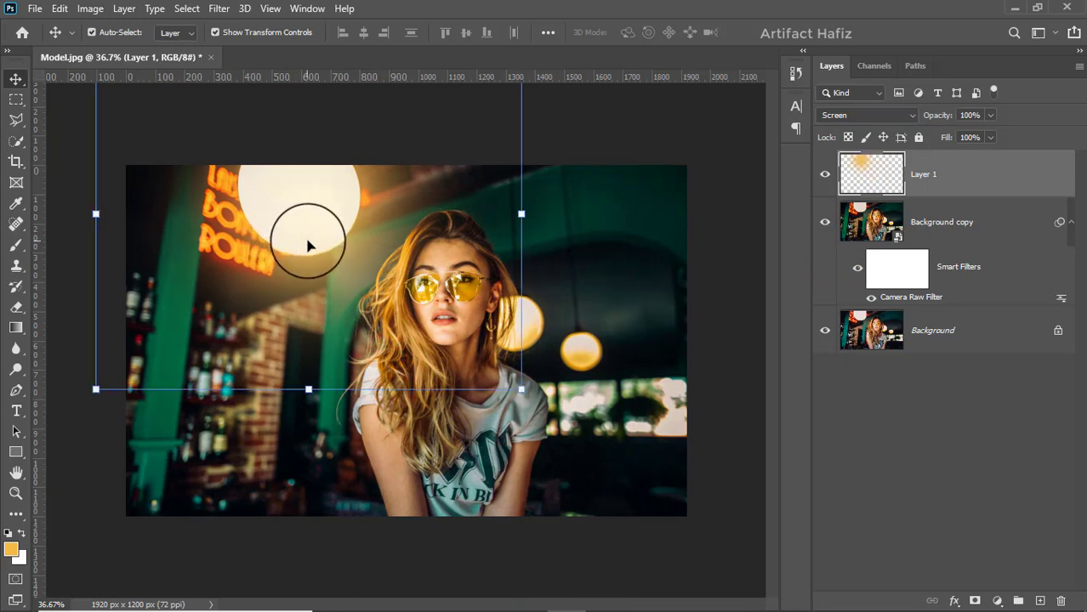
Step: Scale the Layer 1 glow to 176.28% and center it on the large round lamp
{"action": "left_click_drag", "start_coordinate": [520, 387], "coordinate": [401, 313]}
{"action": "left_click_drag", "start_coordinate": [646, 504], "coordinate": [745, 587]}
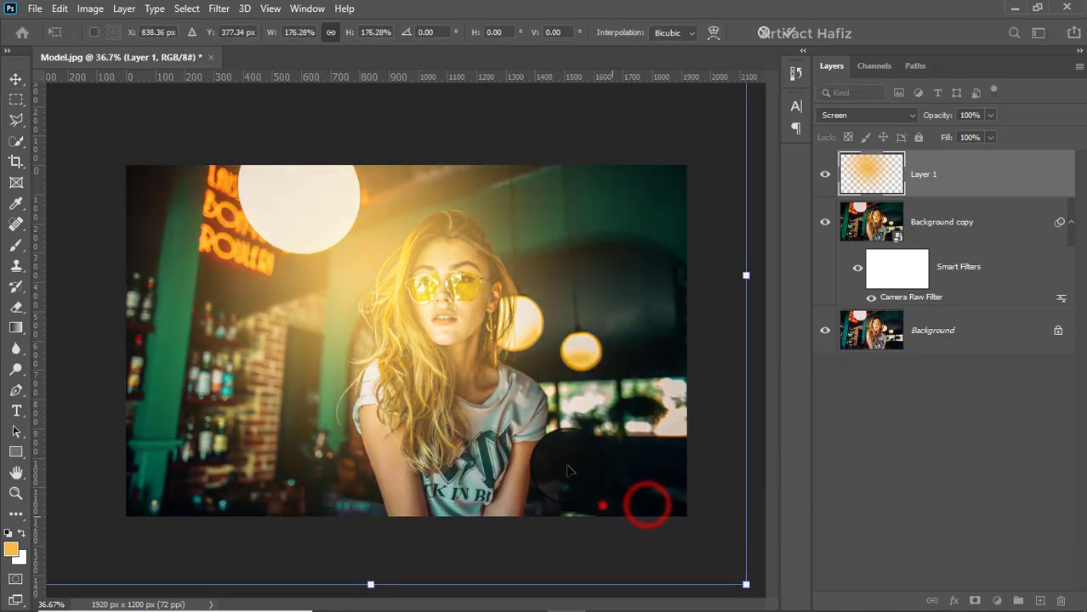
{"action": "left_click_drag", "start_coordinate": [602, 504], "coordinate": [536, 440]}
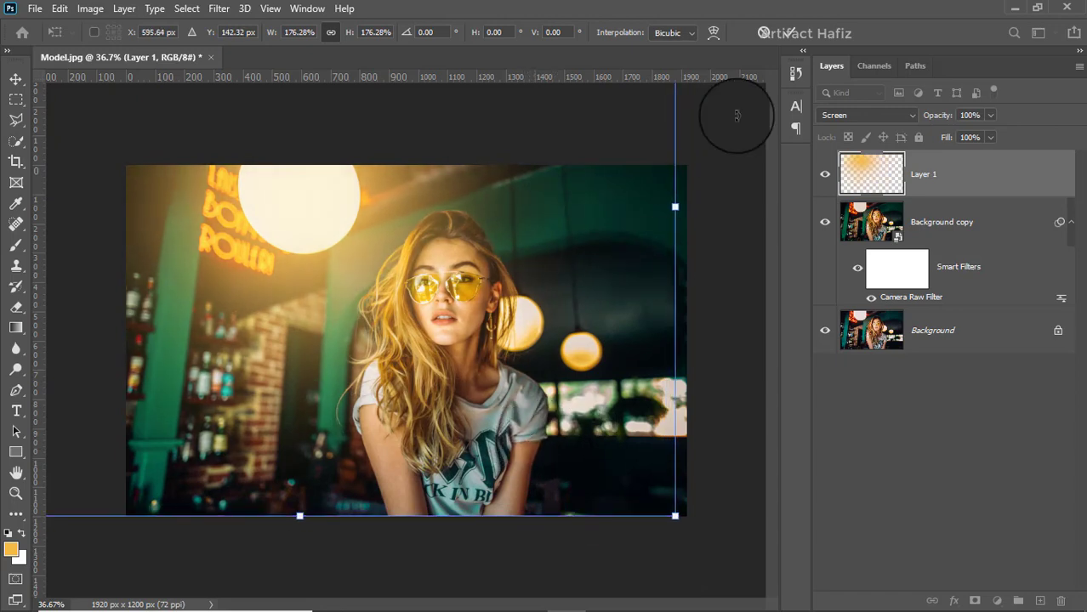
{"action": "left_click", "coordinate": [784, 34]}
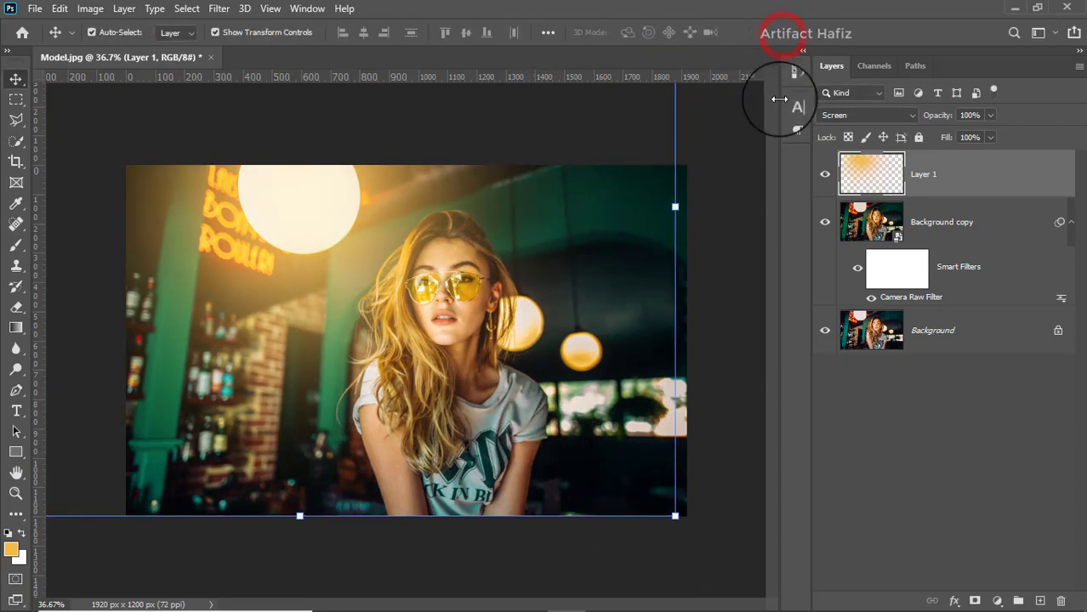
Step: Duplicate Layer 1 and shrink the copy to a smaller glow centered on the large round lamp
{"action": "left_click", "coordinate": [917, 176]}
{"action": "left_click_drag", "start_coordinate": [946, 172], "coordinate": [1040, 600]}
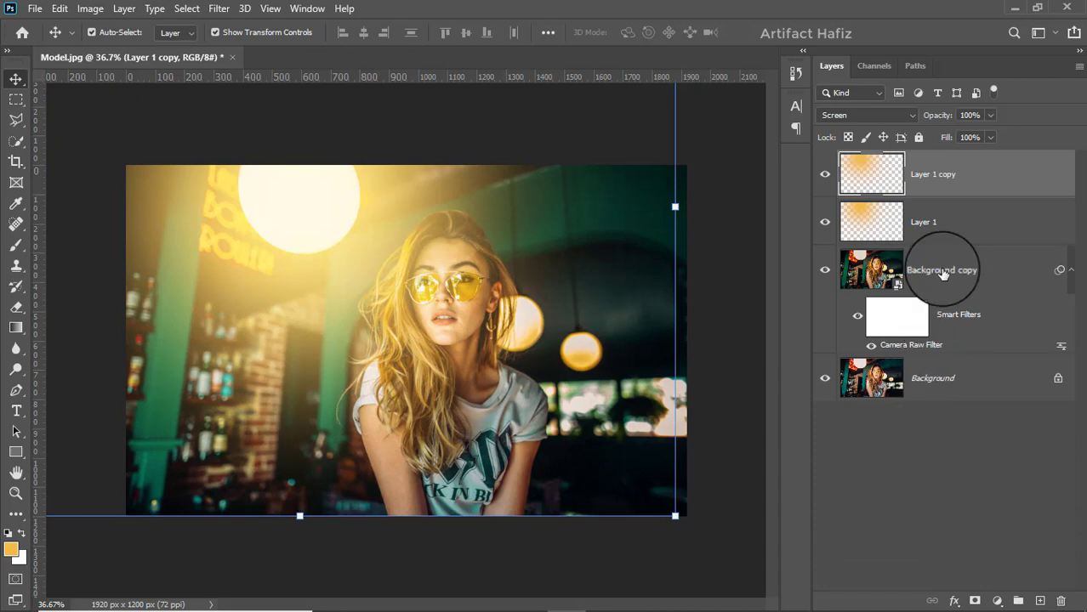
{"action": "left_click", "coordinate": [950, 175]}
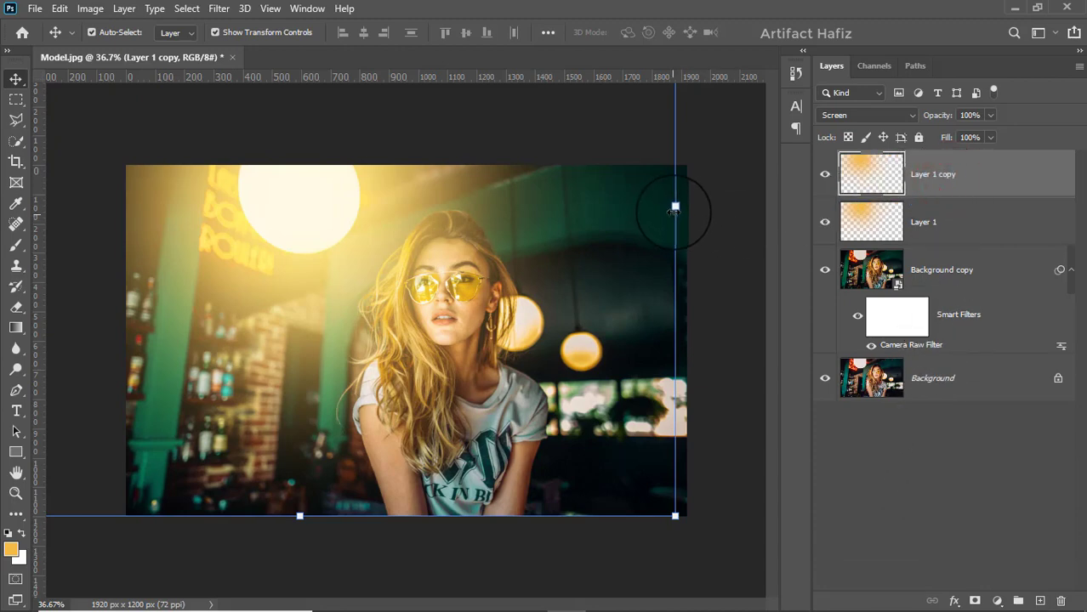
{"action": "left_click_drag", "start_coordinate": [529, 226], "coordinate": [330, 242]}
{"action": "left_click_drag", "start_coordinate": [151, 238], "coordinate": [314, 211]}
{"action": "left_click", "coordinate": [785, 32]}
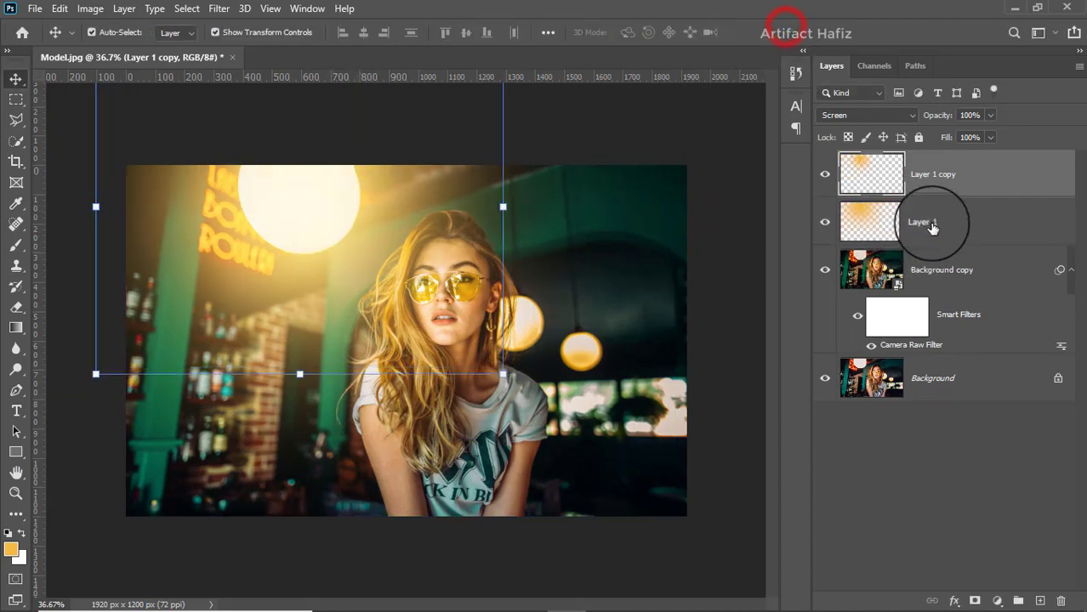
Step: Check Layer 1's effect by hiding and showing it, and enlarge its glow to 121.61%, shifted slightly towards the woman
{"action": "left_click", "coordinate": [909, 223]}
{"action": "left_click", "coordinate": [824, 222]}
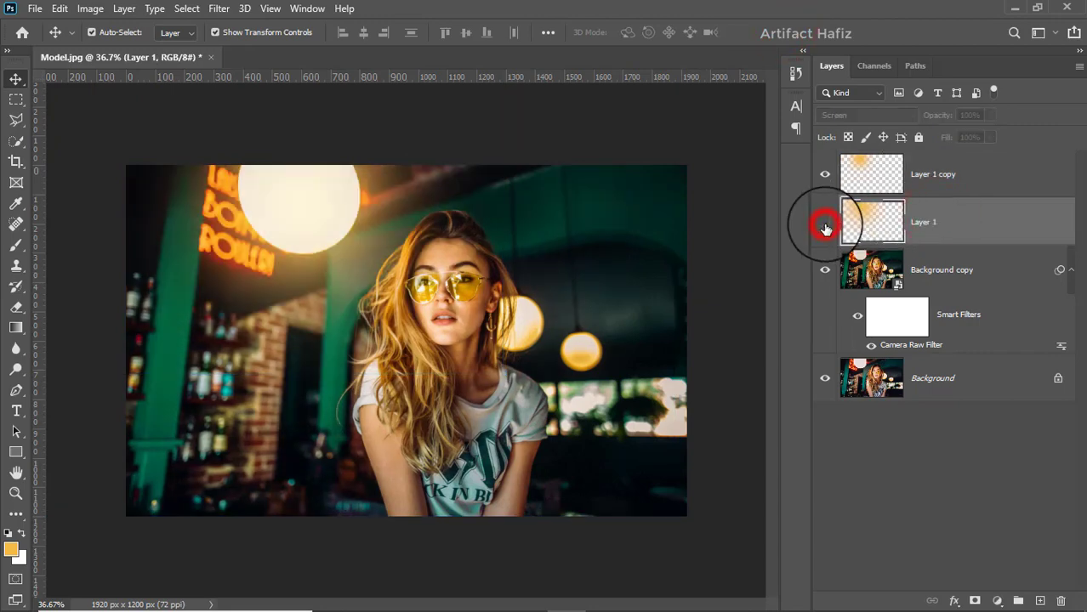
{"action": "left_click", "coordinate": [824, 222]}
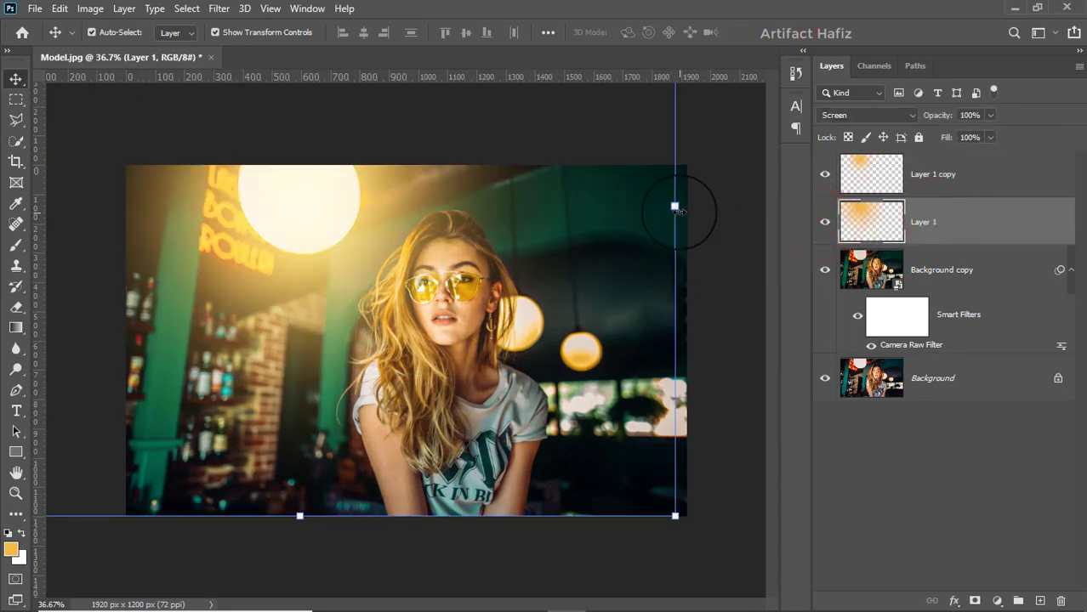
{"action": "left_click_drag", "start_coordinate": [677, 209], "coordinate": [825, 214]}
{"action": "left_click_drag", "start_coordinate": [500, 261], "coordinate": [434, 261]}
{"action": "scroll", "coordinate": [431, 263], "scroll_direction": "down", "scroll_amount": 5}
{"action": "scroll", "coordinate": [442, 278], "scroll_direction": "up", "scroll_amount": 4}
{"action": "scroll", "coordinate": [447, 280], "scroll_direction": "down", "scroll_amount": 1}
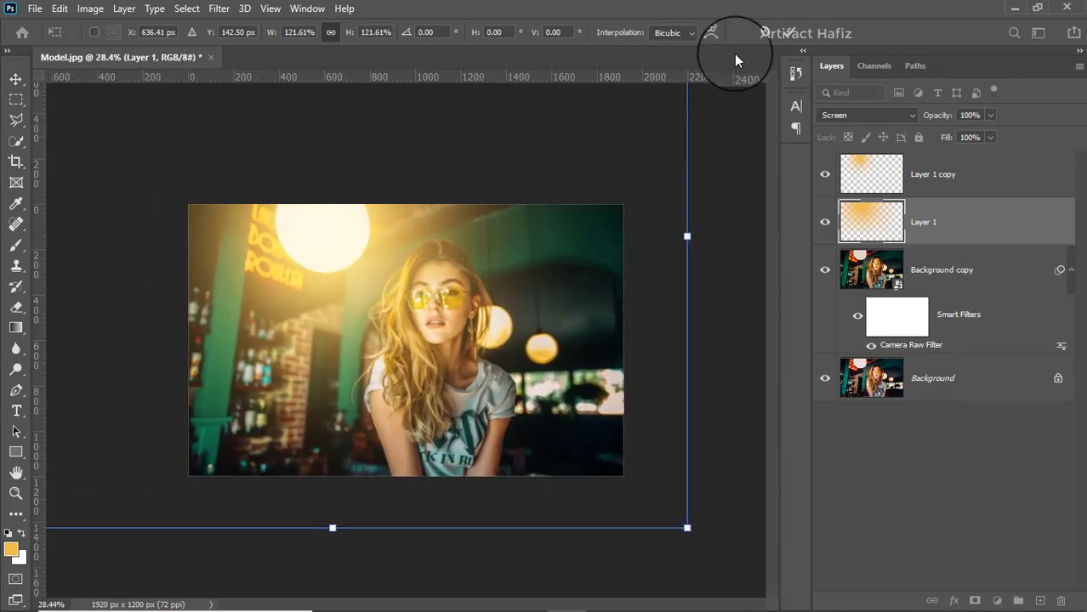
{"action": "left_click", "coordinate": [787, 33]}
{"action": "scroll", "coordinate": [461, 327], "scroll_direction": "up", "scroll_amount": 3}
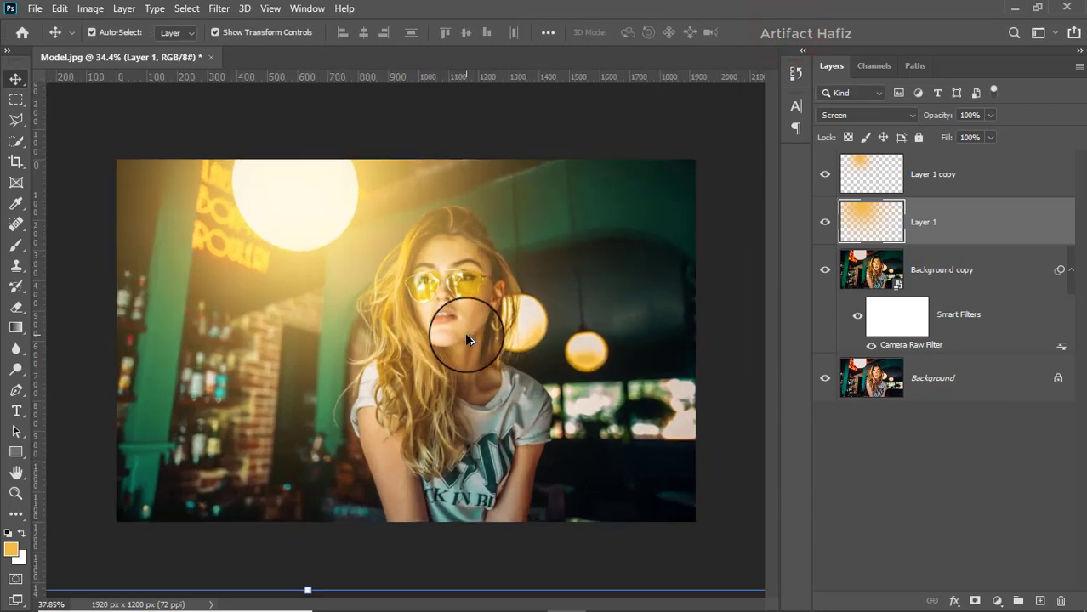
Step: Add a Color Lookup adjustment layer above Layer 1 copy using the Soft_Warming.look 3DLUT file
{"action": "left_click", "coordinate": [969, 174]}
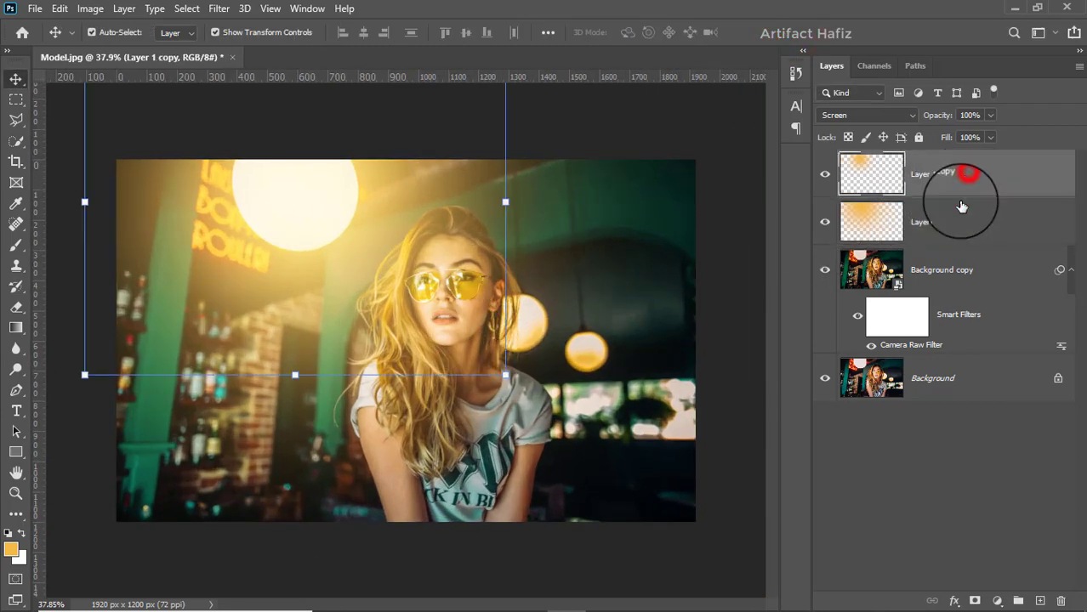
{"action": "left_click", "coordinate": [995, 600]}
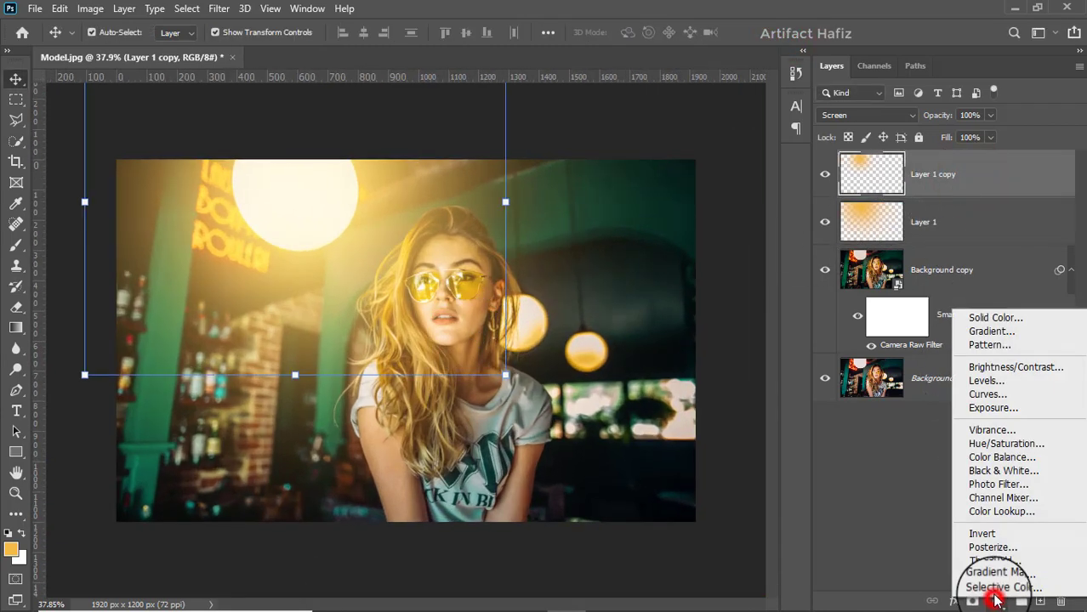
{"action": "left_click", "coordinate": [992, 512]}
{"action": "left_click", "coordinate": [895, 213]}
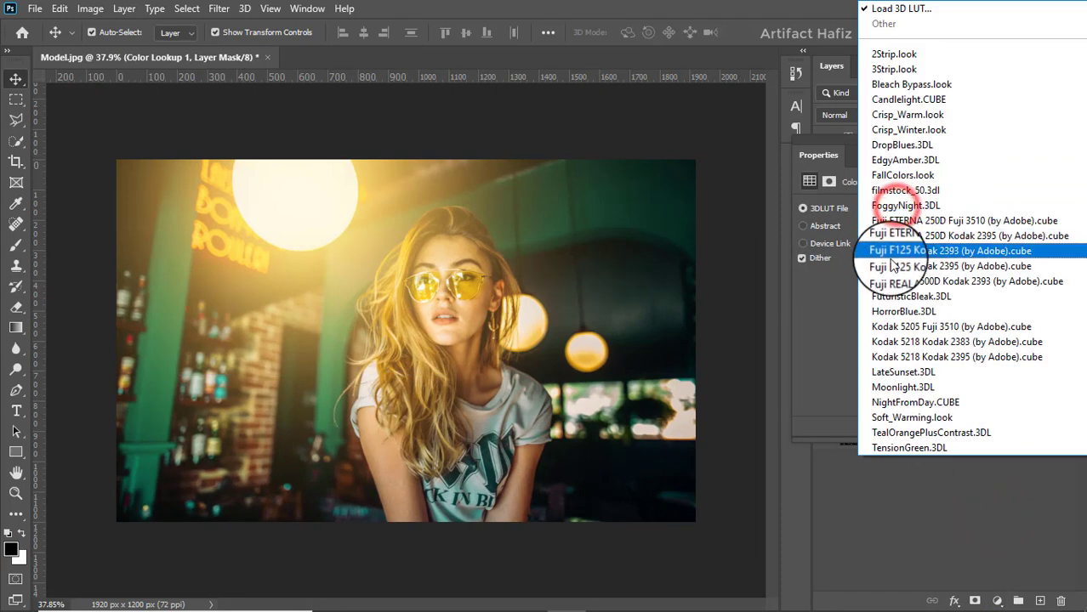
{"action": "left_click", "coordinate": [897, 418]}
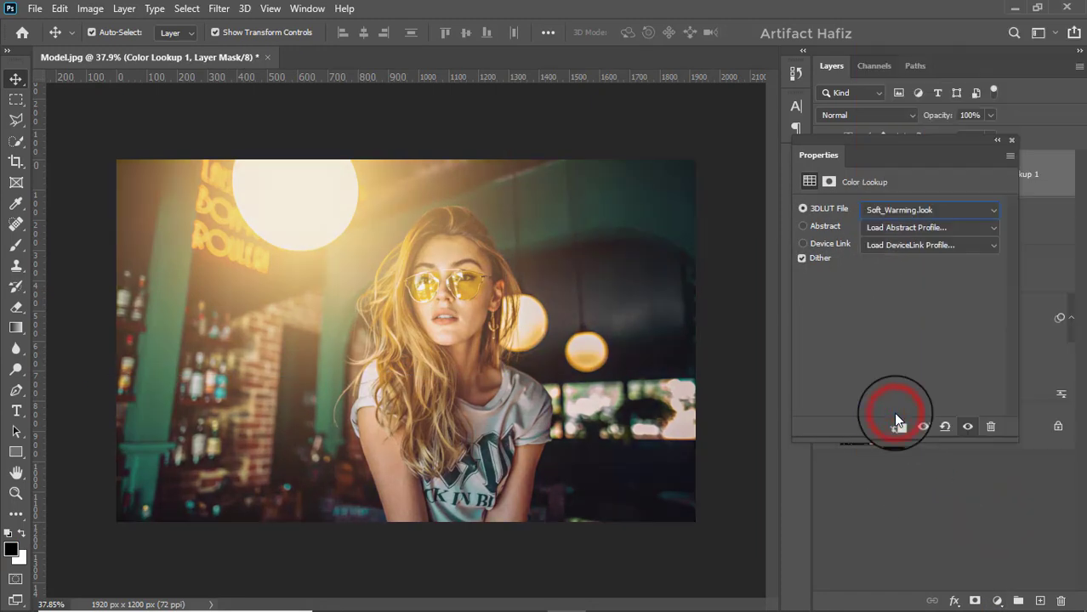
{"action": "left_click", "coordinate": [1011, 139]}
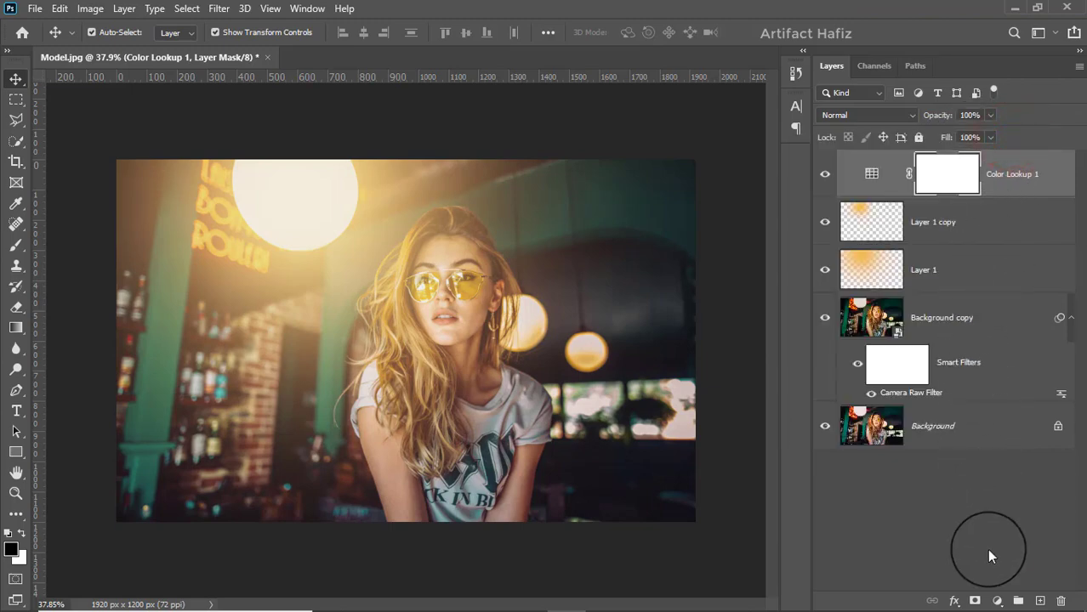
Step: Add a Levels adjustment layer above the Color Lookup and set its midtone input level to 0.86
{"action": "left_click", "coordinate": [994, 600]}
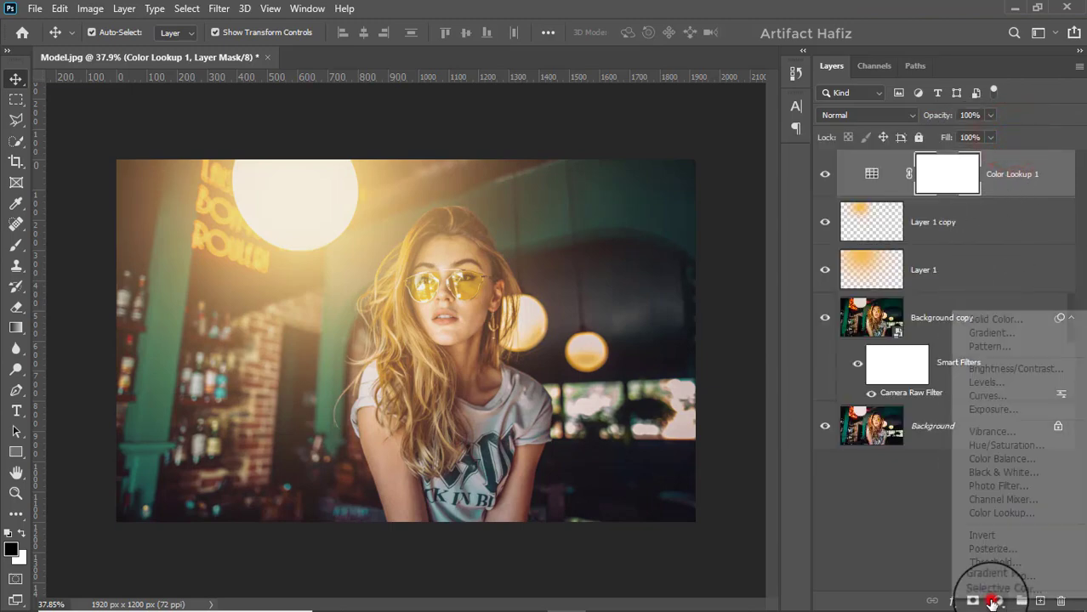
{"action": "left_click", "coordinate": [990, 384]}
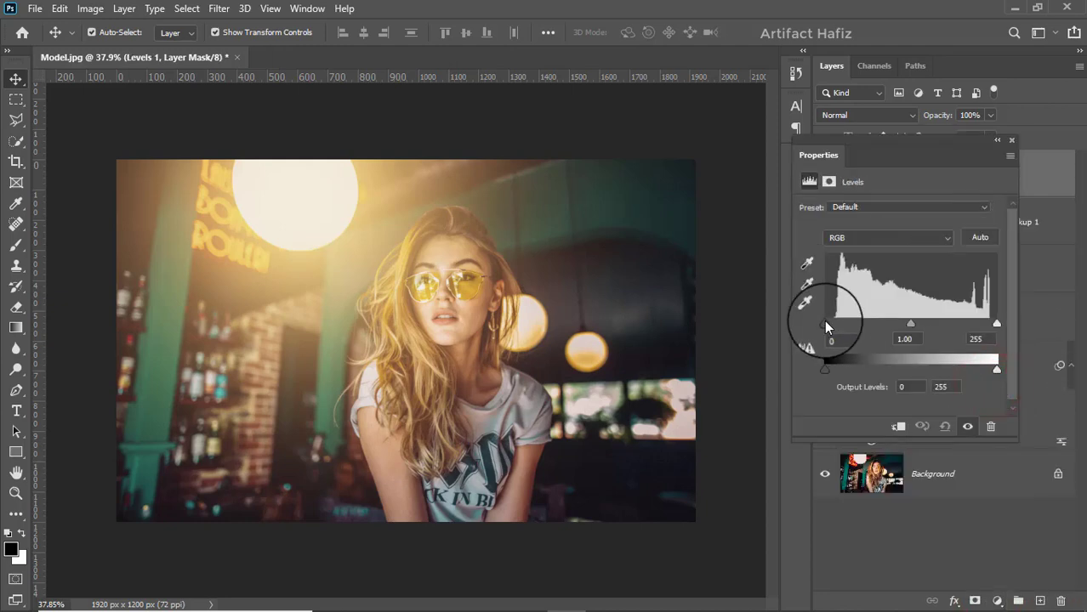
{"action": "mouse_move", "coordinate": [824, 324]}
{"action": "left_mouse_down"}
{"action": "mouse_move", "coordinate": [834, 324]}
{"action": "mouse_move", "coordinate": [822, 327]}
{"action": "left_mouse_up"}
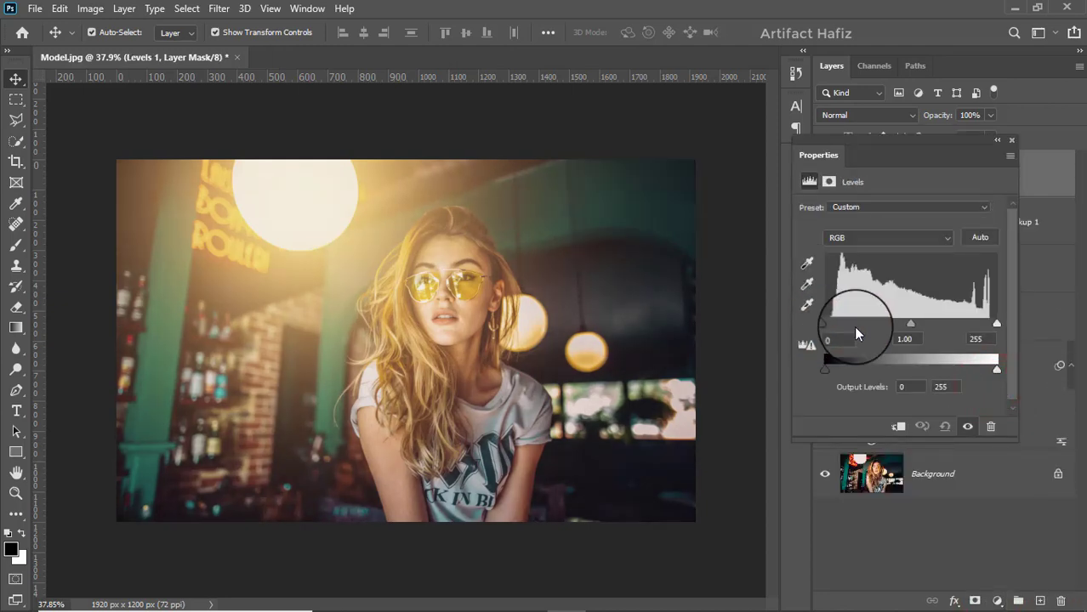
{"action": "mouse_move", "coordinate": [911, 324]}
{"action": "left_mouse_down"}
{"action": "mouse_move", "coordinate": [930, 328]}
{"action": "mouse_move", "coordinate": [917, 329]}
{"action": "left_mouse_up"}
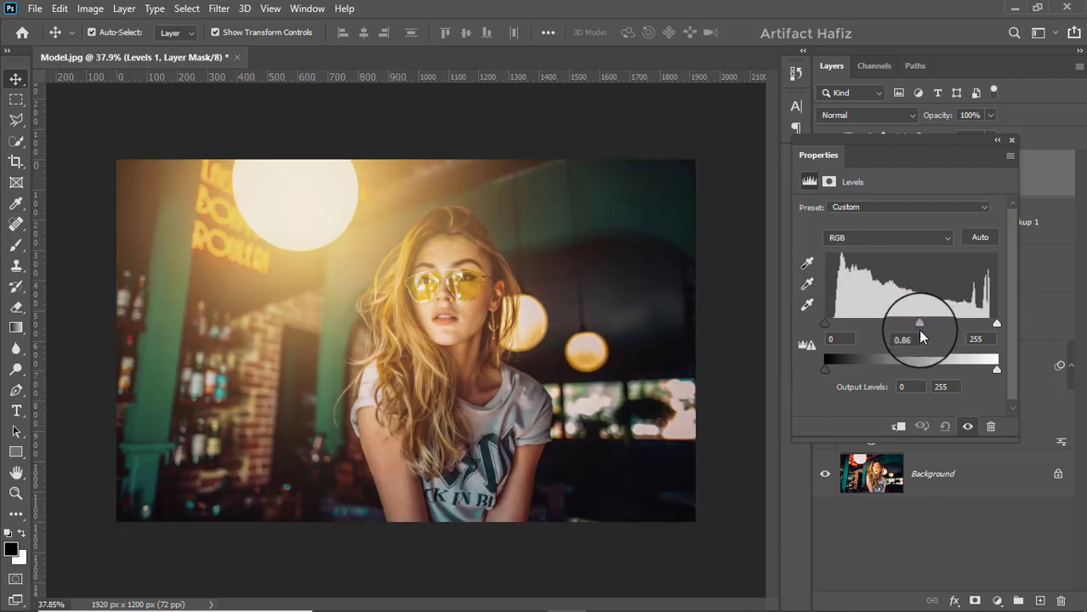
{"action": "left_click", "coordinate": [1012, 140]}
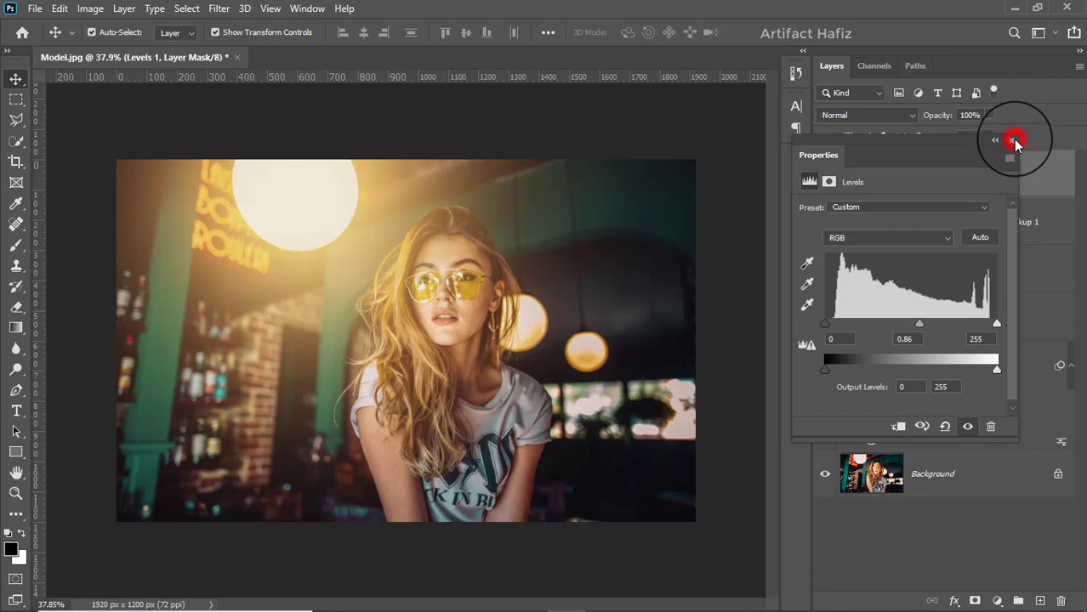
Step: Add a Curves adjustment layer on top, raising the highlights on the RGB curve and anchoring the shadows with a lower point
{"action": "left_click", "coordinate": [996, 601]}
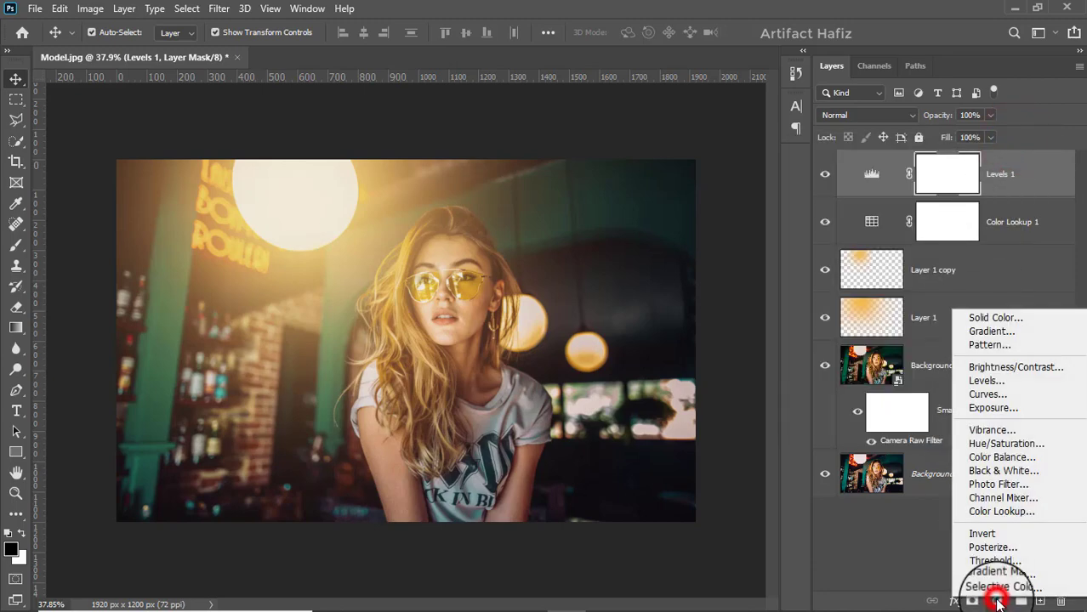
{"action": "left_click", "coordinate": [988, 394]}
{"action": "left_click", "coordinate": [872, 363]}
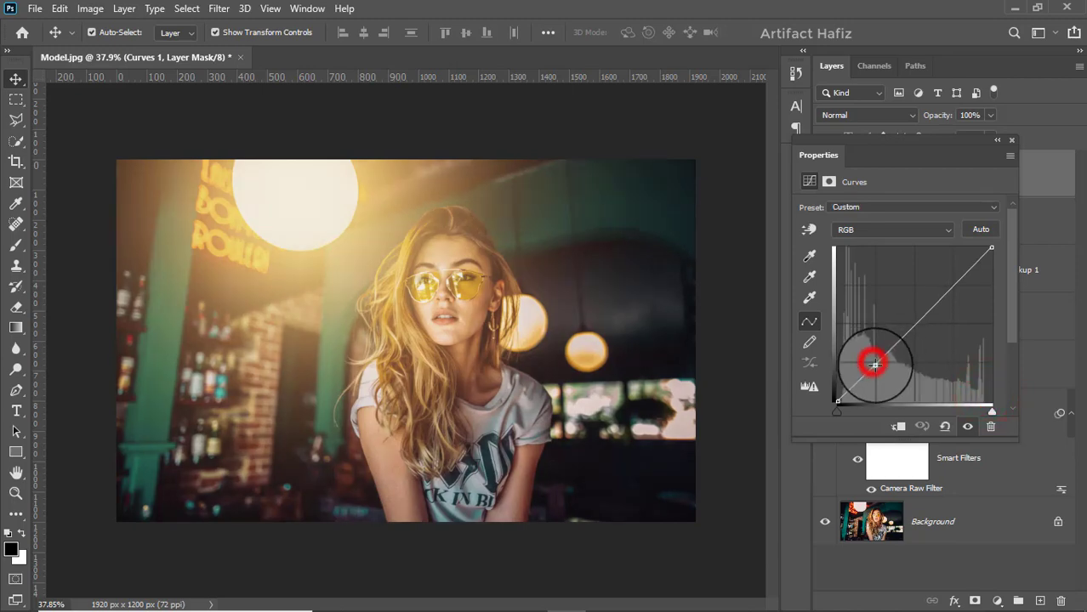
{"action": "left_click", "coordinate": [949, 290]}
{"action": "left_click_drag", "start_coordinate": [949, 290], "coordinate": [949, 280]}
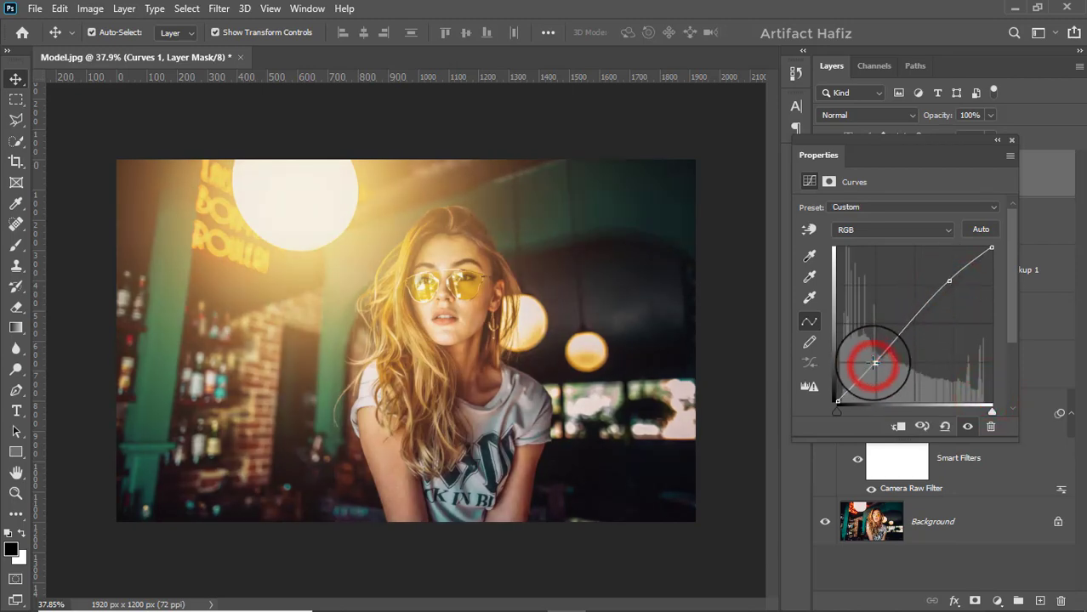
{"action": "left_click_drag", "start_coordinate": [873, 362], "coordinate": [869, 365]}
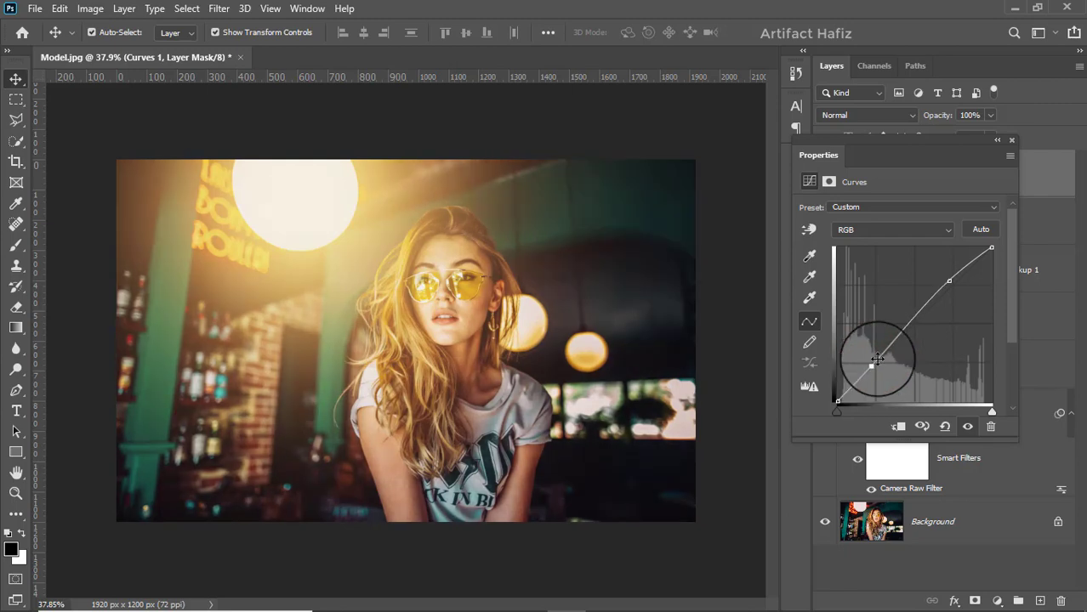
{"action": "left_click", "coordinate": [1010, 143]}
{"action": "scroll", "coordinate": [679, 327], "scroll_direction": "down", "scroll_amount": 1}
{"action": "scroll", "coordinate": [679, 327], "scroll_direction": "up", "scroll_amount": 1}
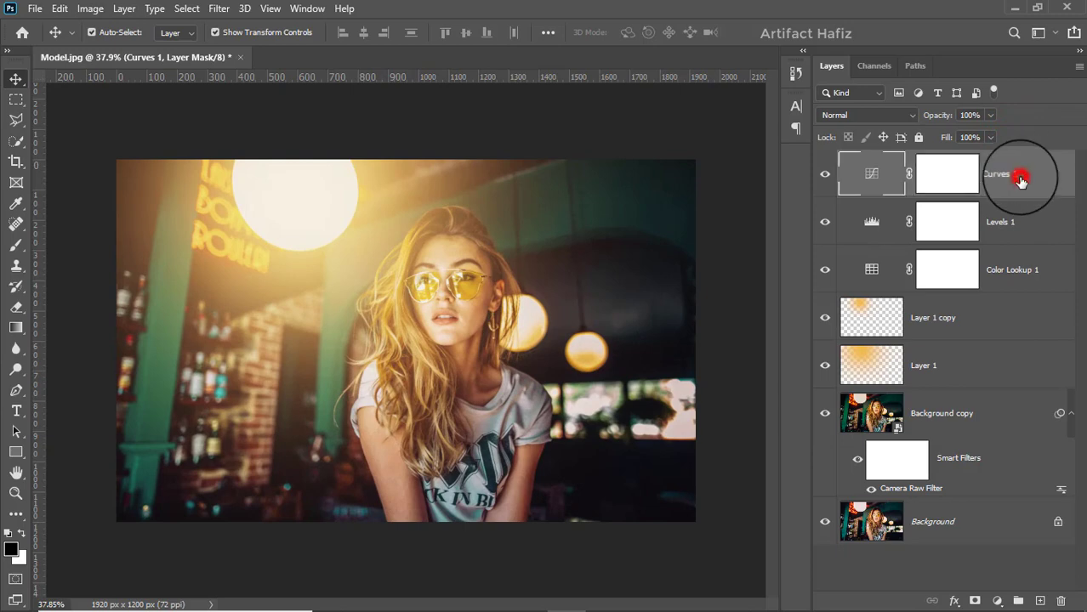
Step: Stamp all visible layers into a new merged layer on top and convert it for Smart Filters
{"action": "key", "text": "ctrl+alt+shift+e"}
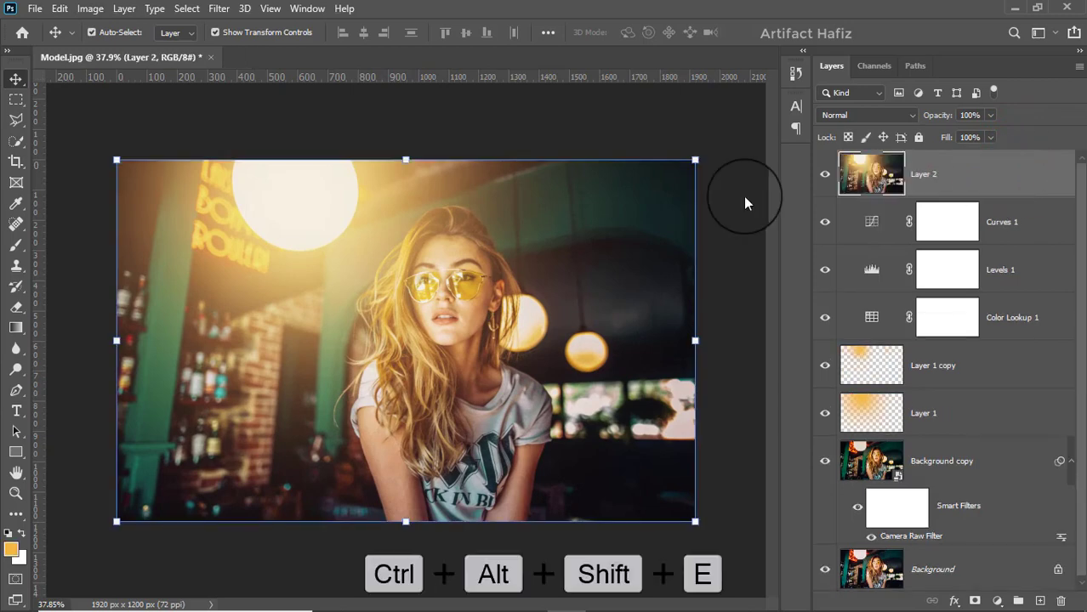
{"action": "left_click", "coordinate": [219, 8]}
{"action": "left_click", "coordinate": [238, 48]}
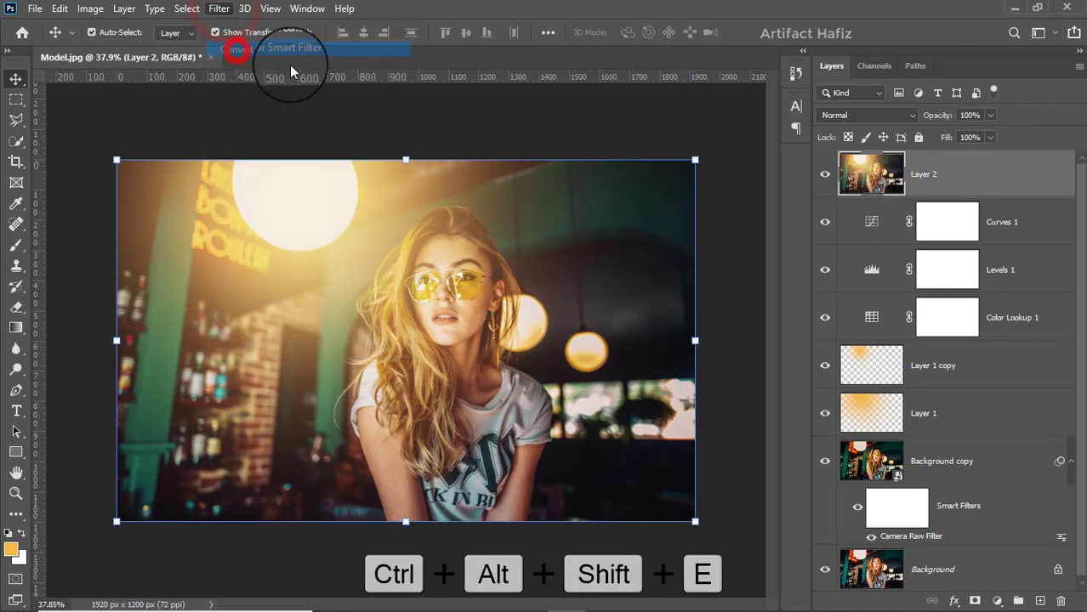
Step: Apply the Camera Raw Filter to Layer 2 with Highlights -53, Whites +44, Blacks +36, Shadows +35 and Exposure -0.35
{"action": "left_click", "coordinate": [219, 9]}
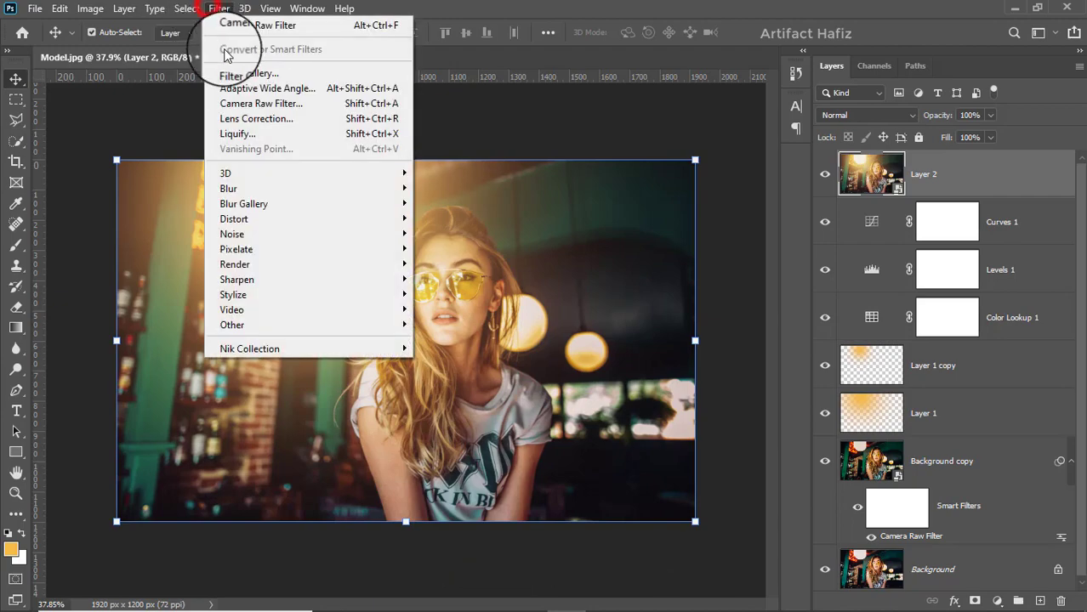
{"action": "left_click", "coordinate": [238, 103]}
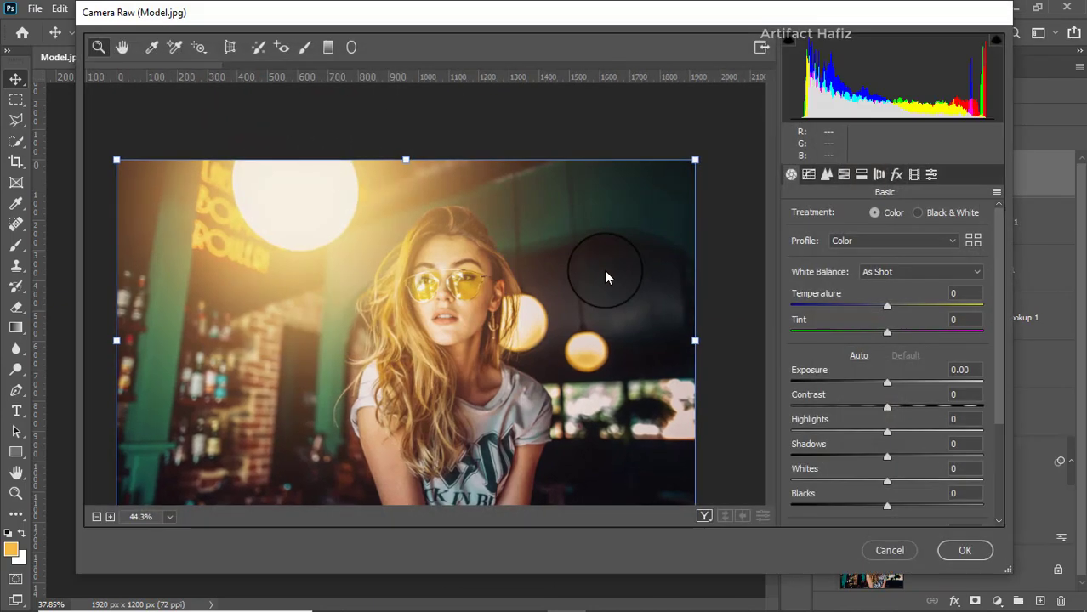
{"action": "scroll", "coordinate": [874, 361], "scroll_direction": "down", "scroll_amount": 2}
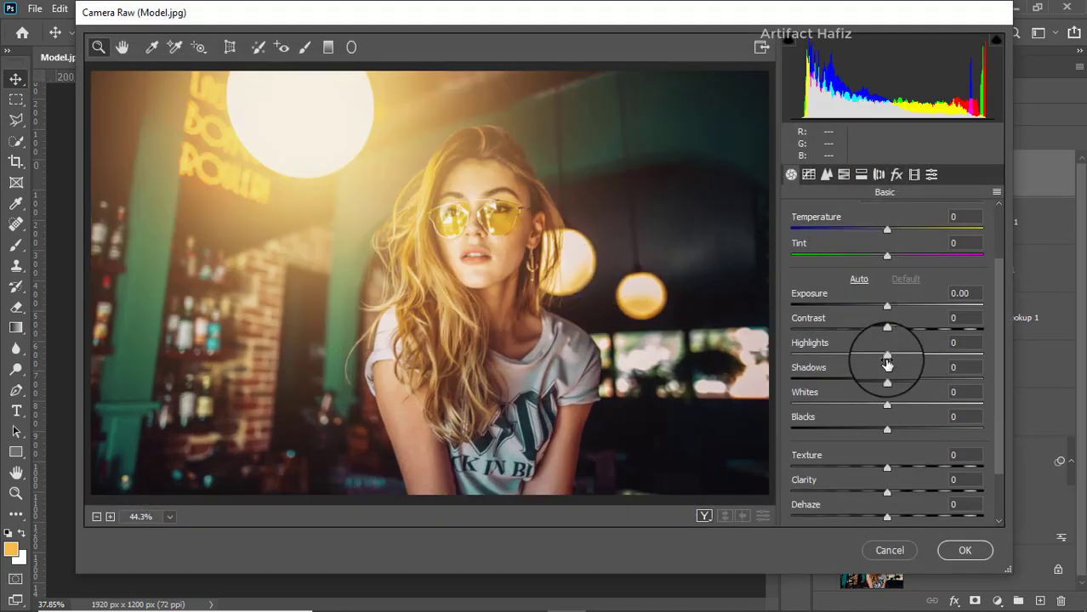
{"action": "left_click_drag", "start_coordinate": [842, 357], "coordinate": [833, 358]}
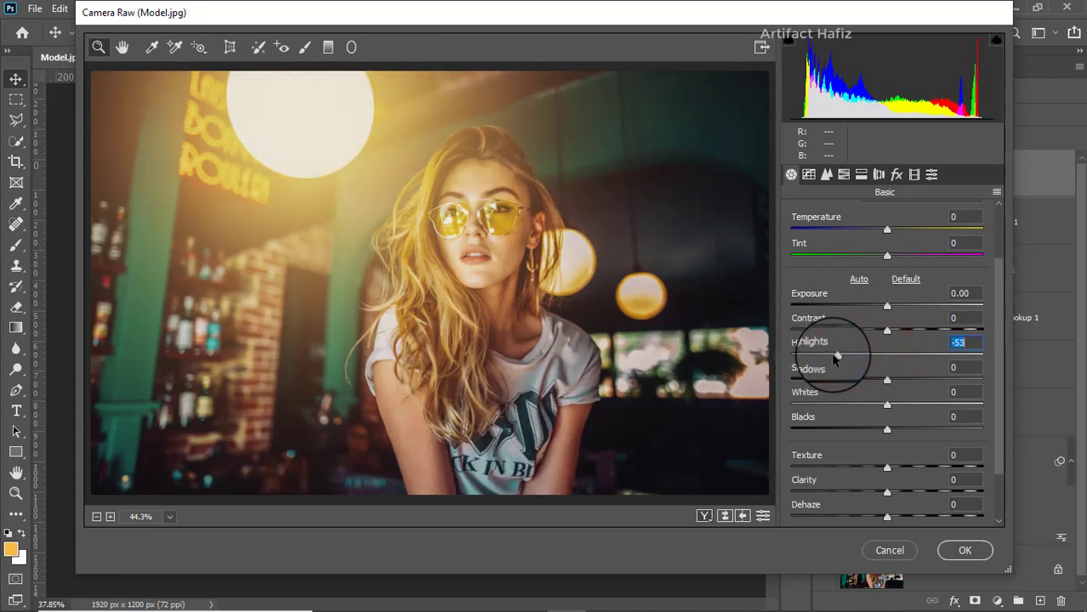
{"action": "left_click_drag", "start_coordinate": [890, 404], "coordinate": [919, 431]}
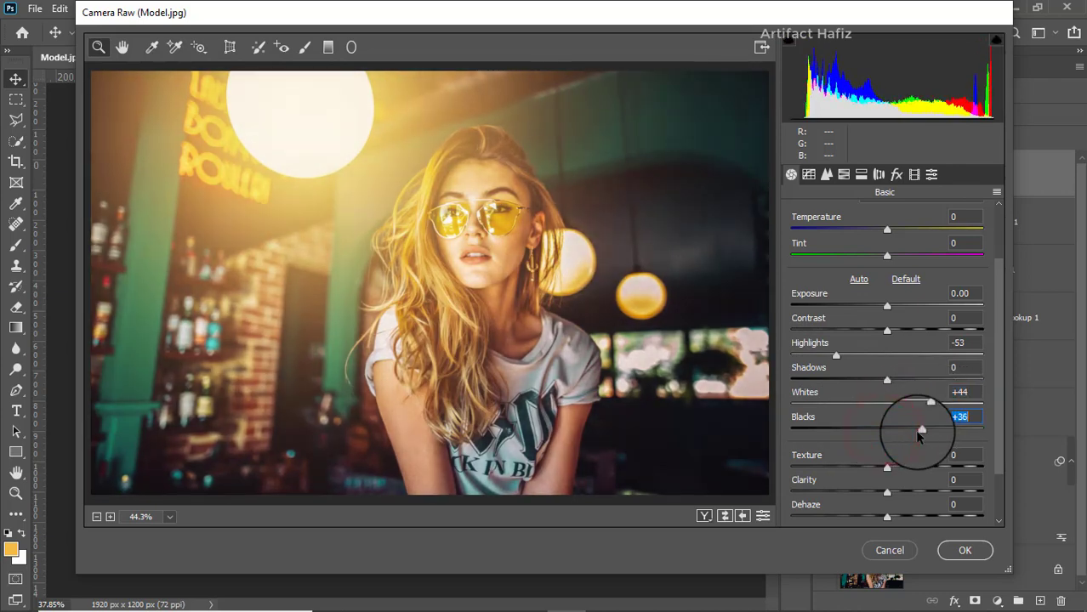
{"action": "left_click_drag", "start_coordinate": [897, 385], "coordinate": [920, 379]}
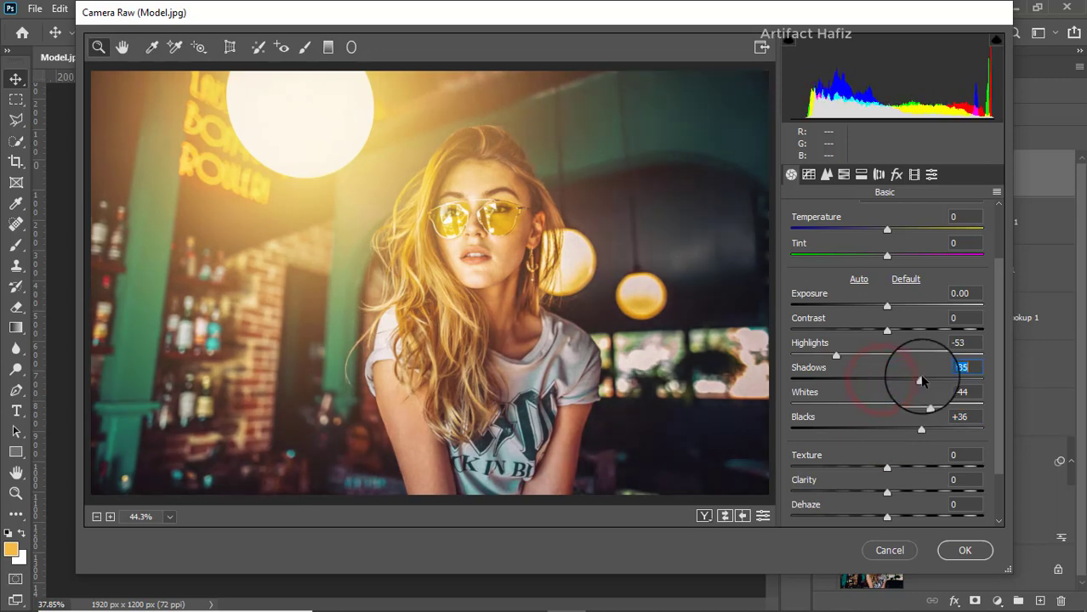
{"action": "left_click_drag", "start_coordinate": [887, 305], "coordinate": [881, 307]}
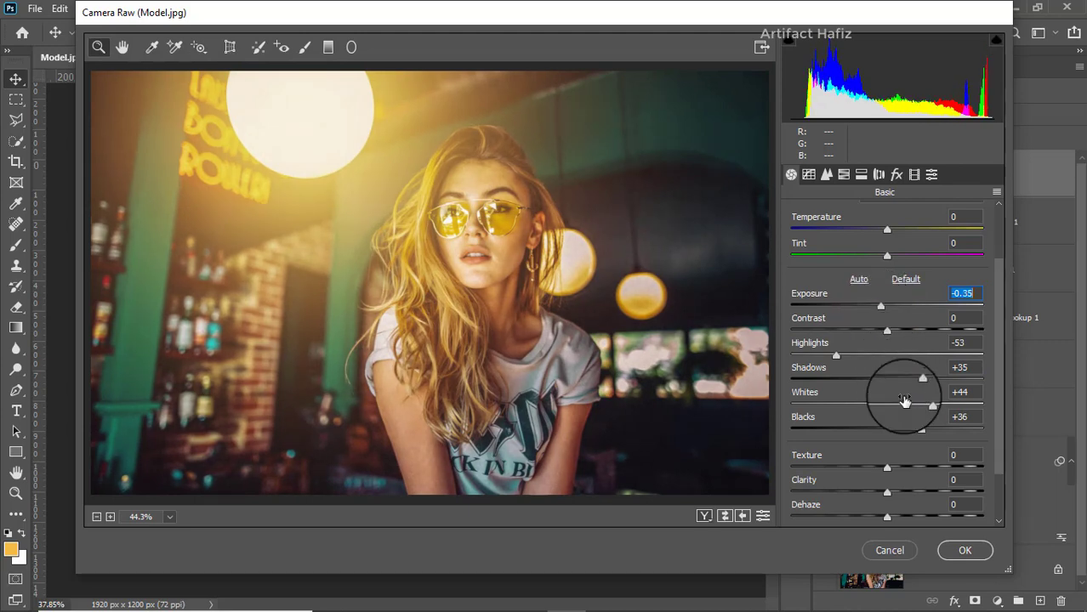
Step: Set Clarity to +8 and Texture to -3 in Camera Raw and apply the filter
{"action": "scroll", "coordinate": [910, 399], "scroll_direction": "down", "scroll_amount": 2}
{"action": "left_click_drag", "start_coordinate": [888, 425], "coordinate": [874, 407]}
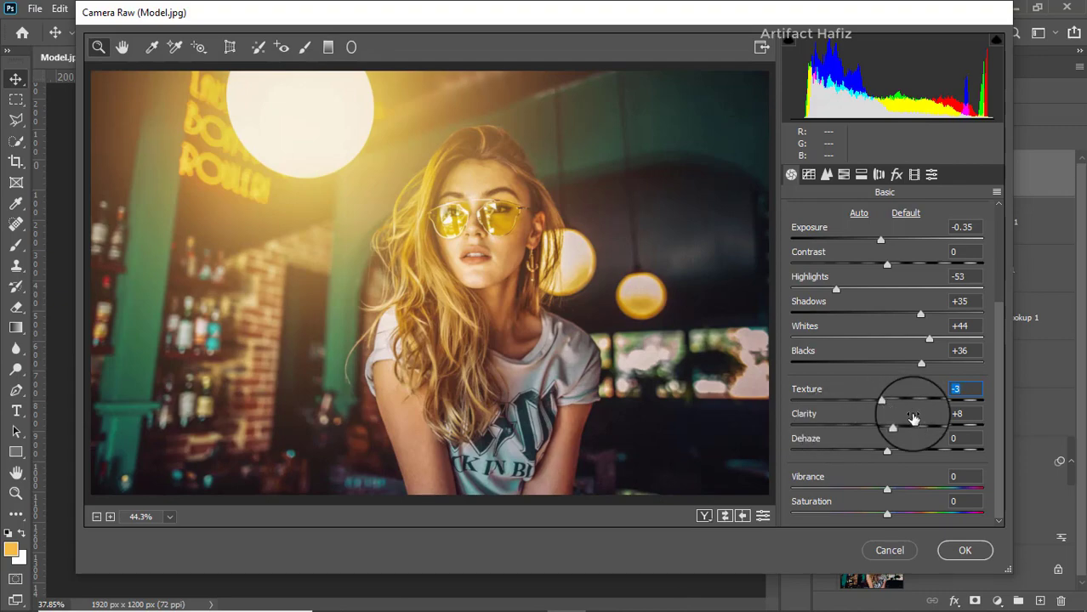
{"action": "left_click", "coordinate": [966, 551]}
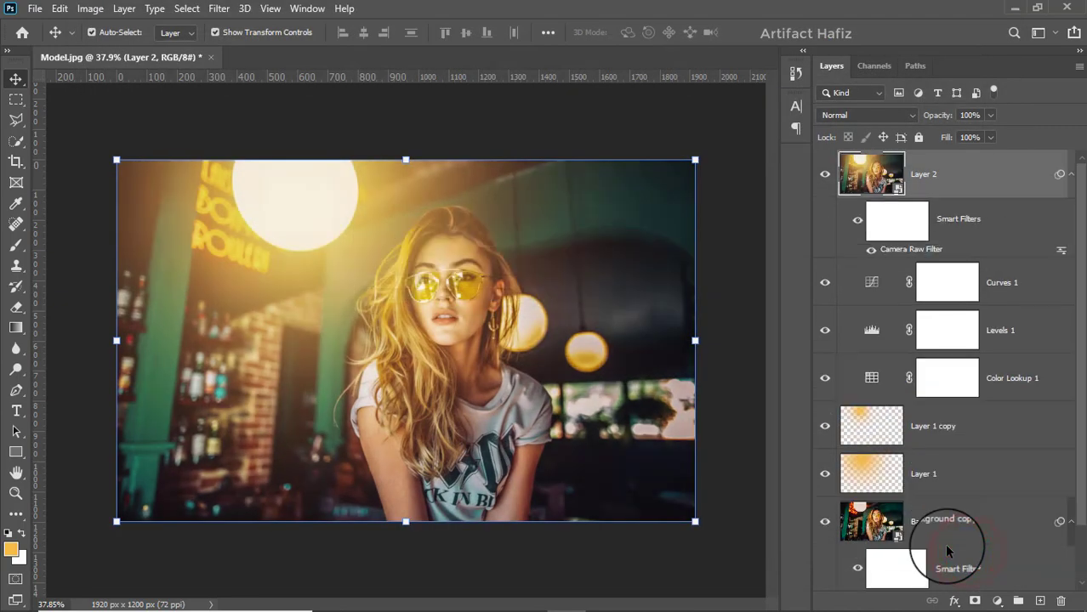
Step: Compare the graded image with the original by toggling the visibility of every layer except Background
{"action": "scroll", "coordinate": [909, 385], "scroll_direction": "down", "scroll_amount": 2}
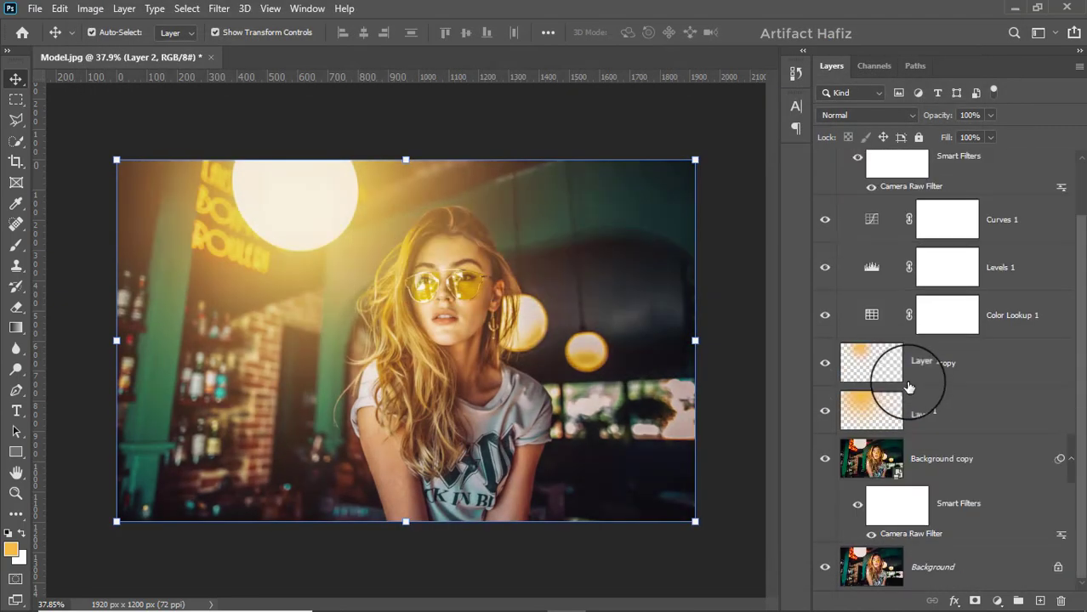
{"action": "left_click", "coordinate": [821, 569], "text": "alt"}
{"action": "left_click", "coordinate": [822, 570], "text": "alt"}
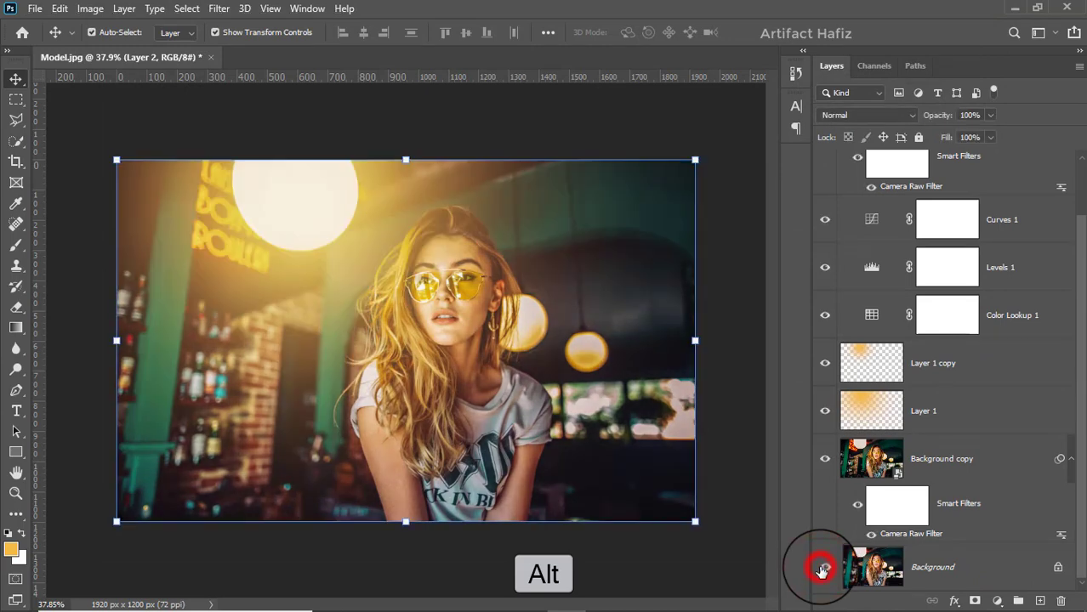
{"action": "left_click", "coordinate": [823, 570], "text": "alt"}
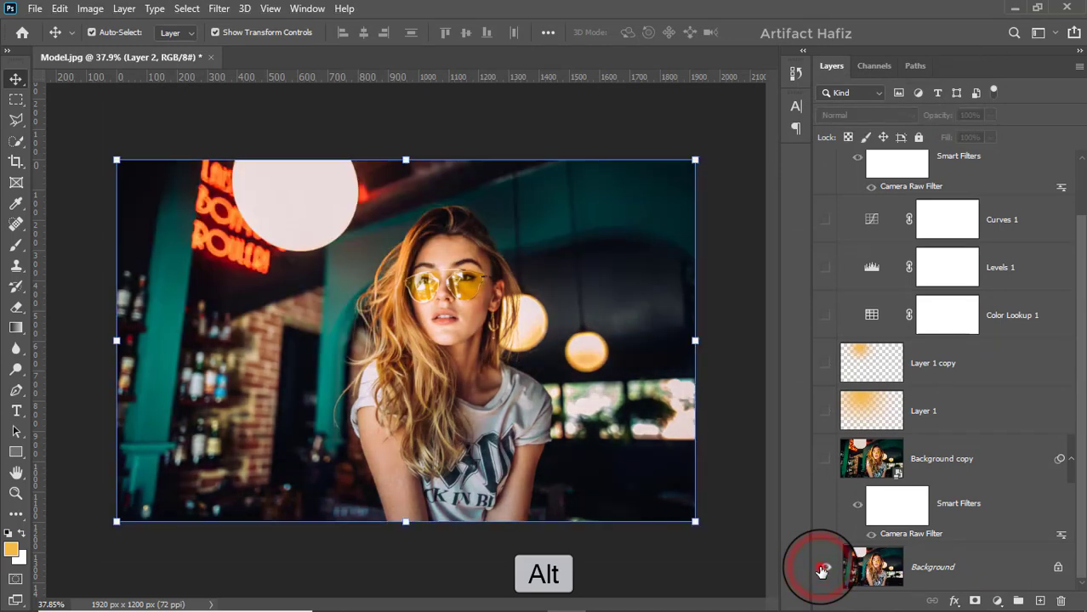
{"action": "left_click", "coordinate": [823, 570], "text": "alt"}
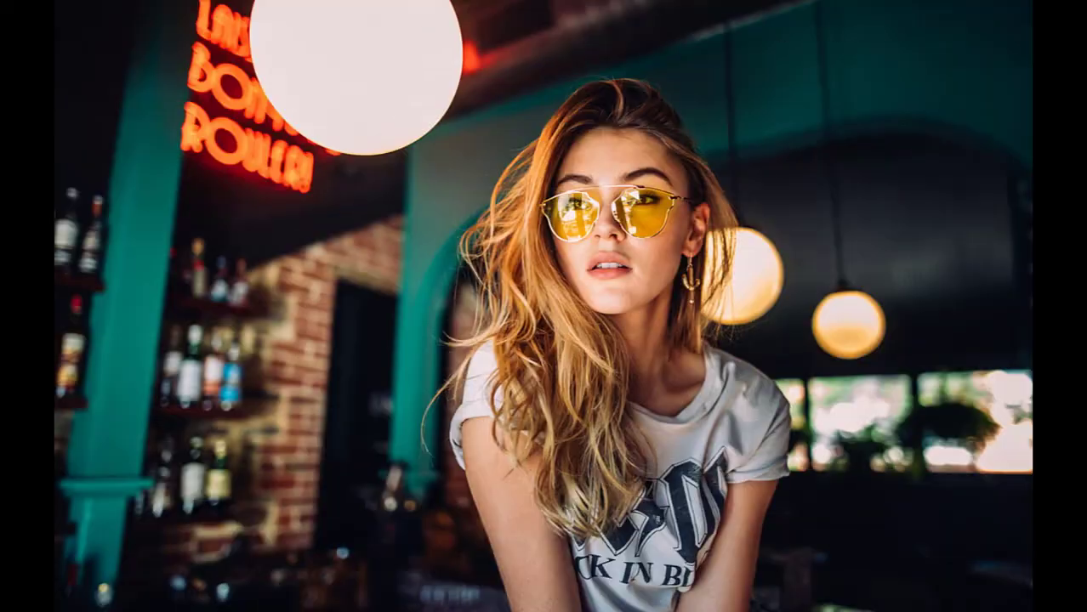